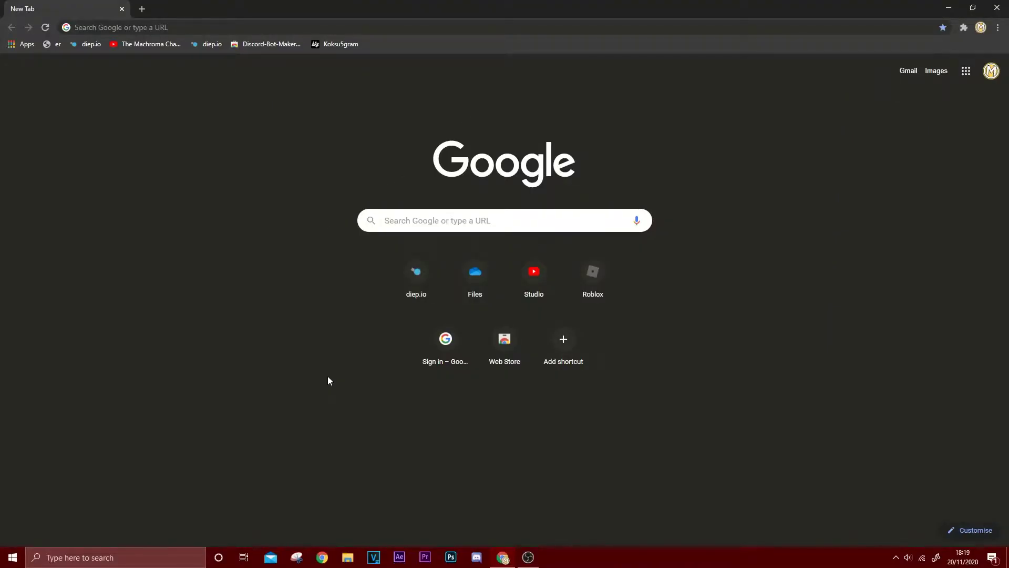
Search the web for "bleder" and open the official Blender website
{"action": "left_click", "coordinate": [270, 27]}
{"action": "type", "text": "bleder"}
{"action": "key", "text": "Return"}
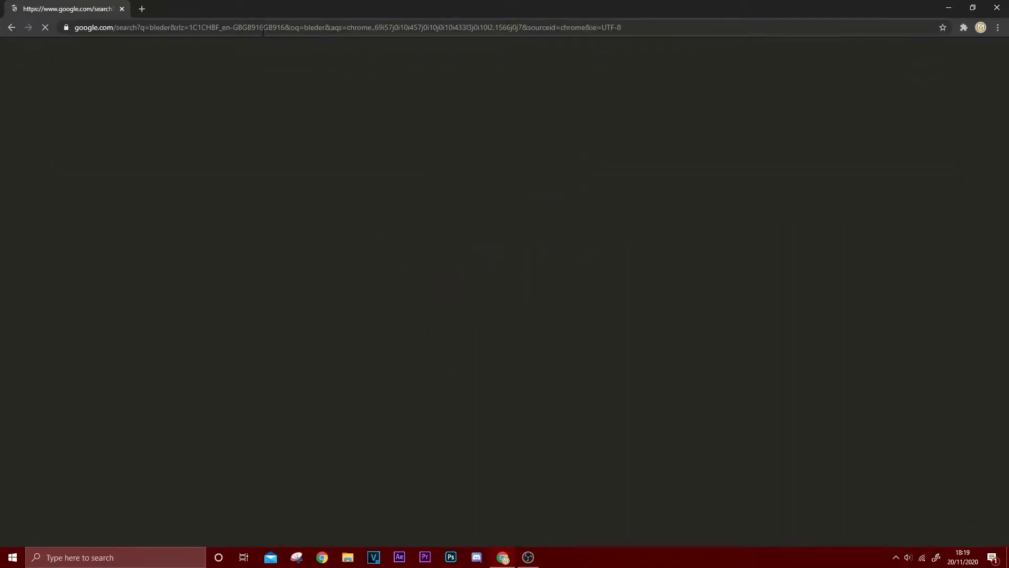
{"action": "left_click", "coordinate": [207, 184]}
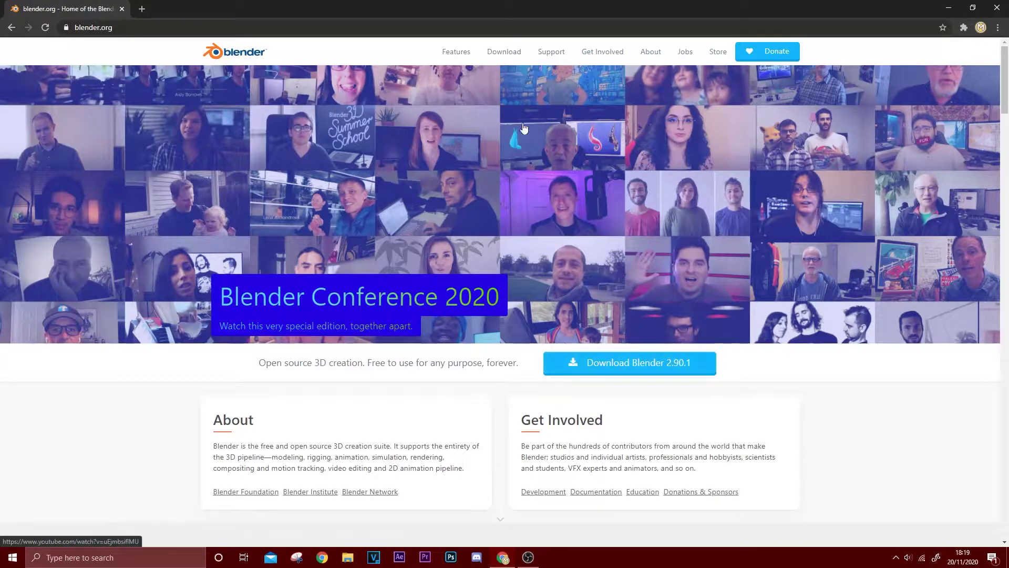
Go to the archive of all previous Blender versions and open the Blender2.78 release folder
{"action": "left_click", "coordinate": [503, 53]}
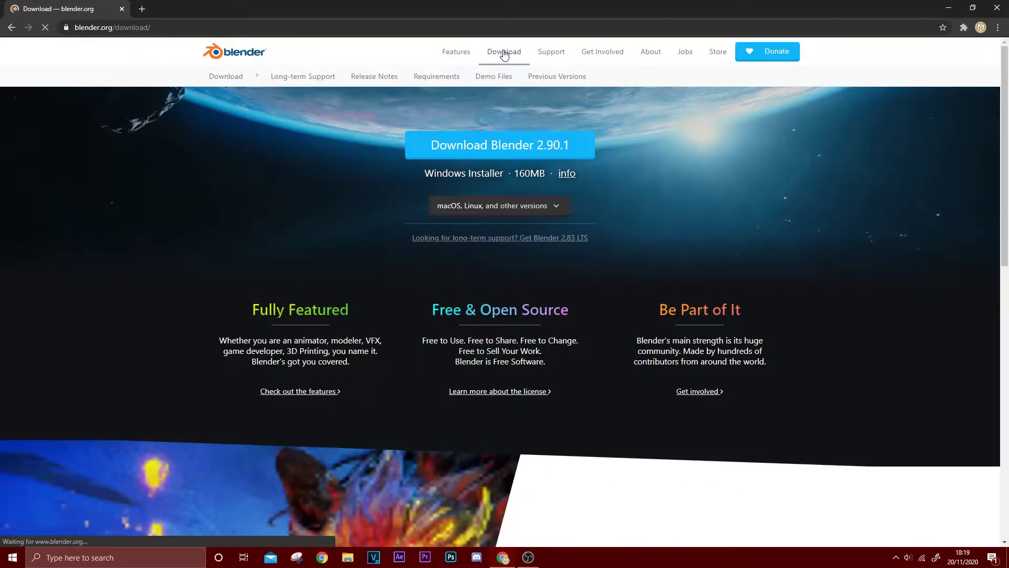
{"action": "left_click", "coordinate": [556, 77]}
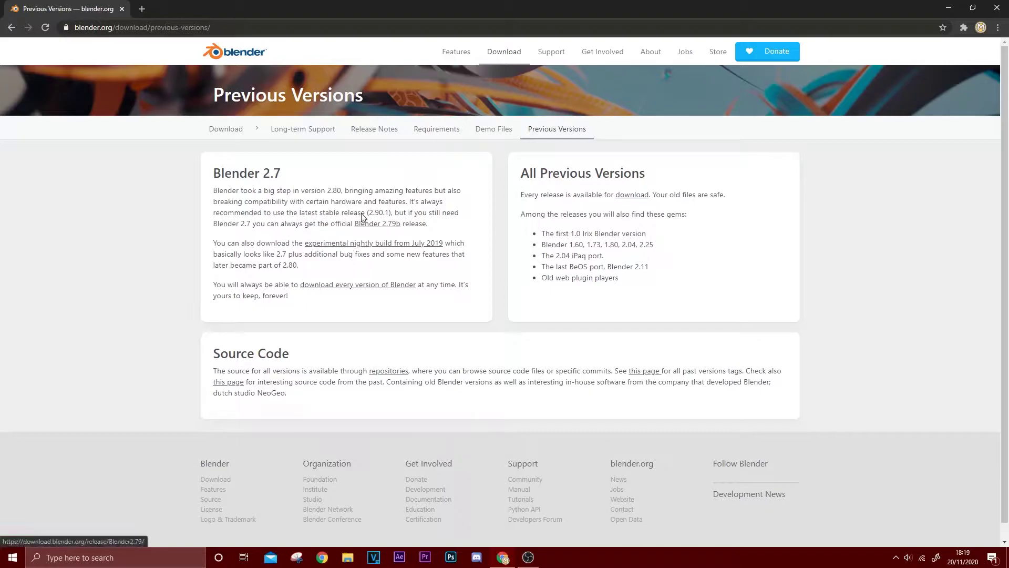
{"action": "left_click", "coordinate": [337, 289]}
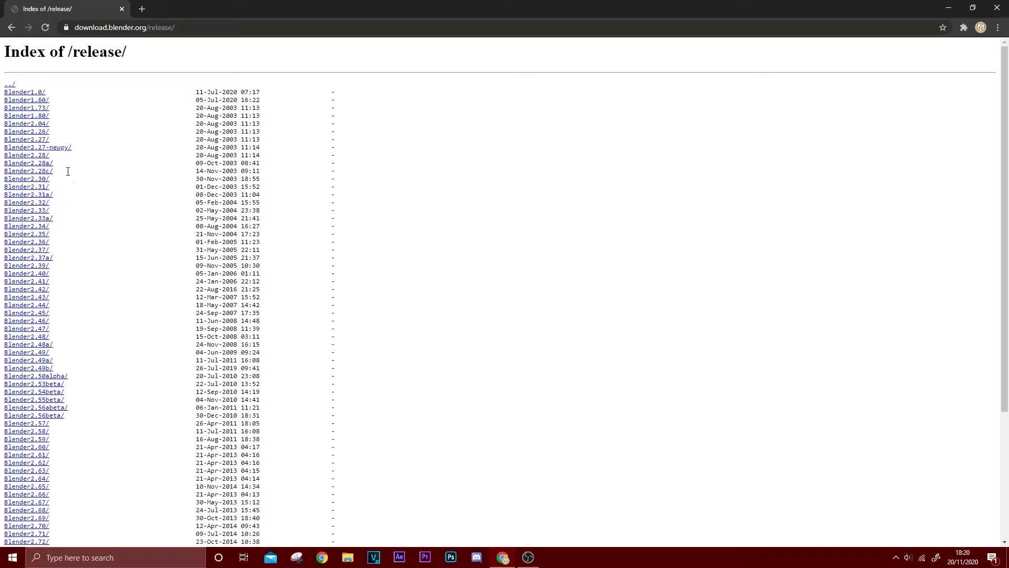
{"action": "scroll", "coordinate": [48, 173], "scroll_direction": "down", "scroll_amount": 3}
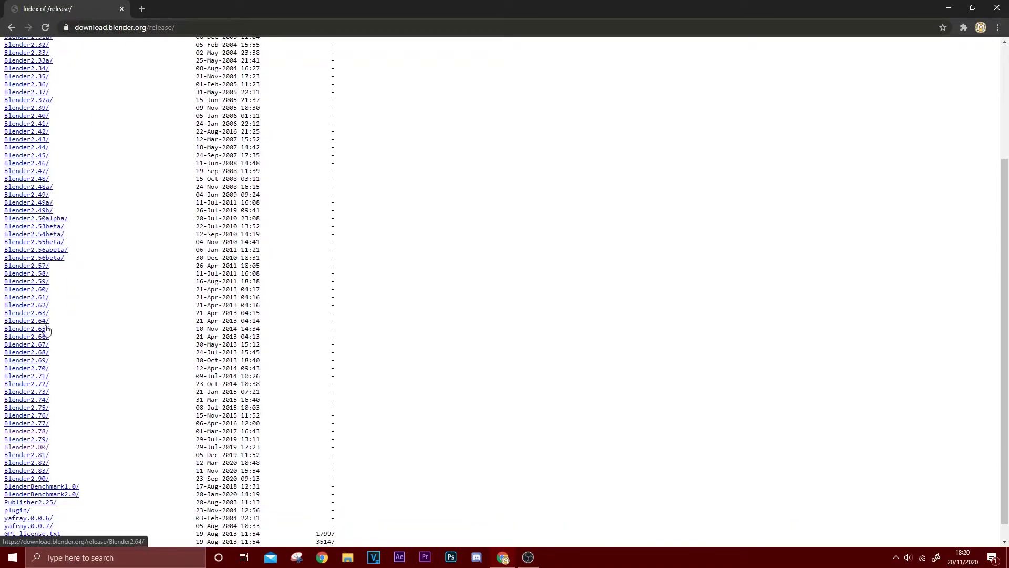
{"action": "left_click", "coordinate": [42, 432]}
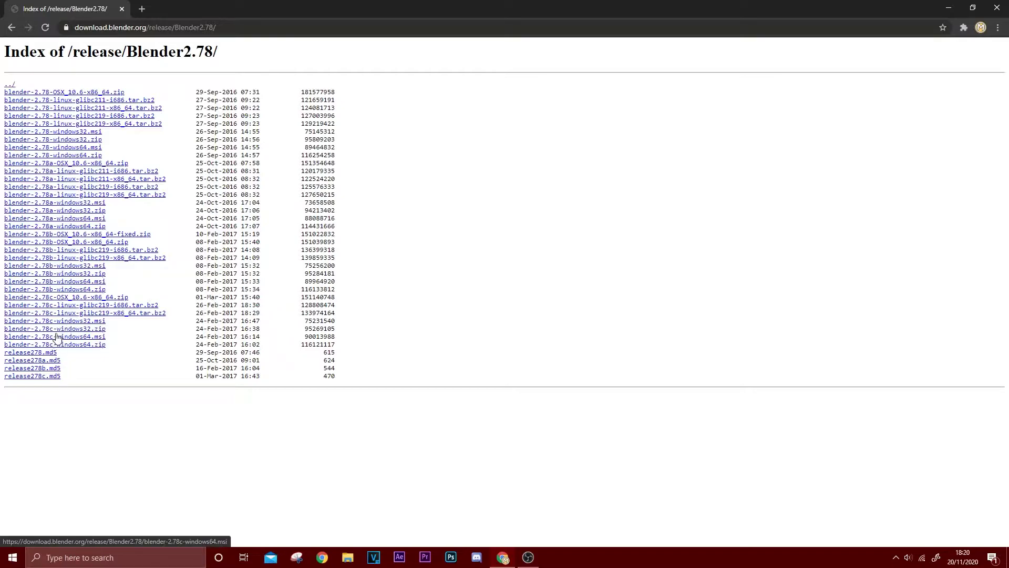
Start downloading blender-2.78c-windows64.msi and cancel the download
{"action": "left_click", "coordinate": [94, 338]}
{"action": "left_click", "coordinate": [112, 532]}
{"action": "left_click", "coordinate": [124, 516]}
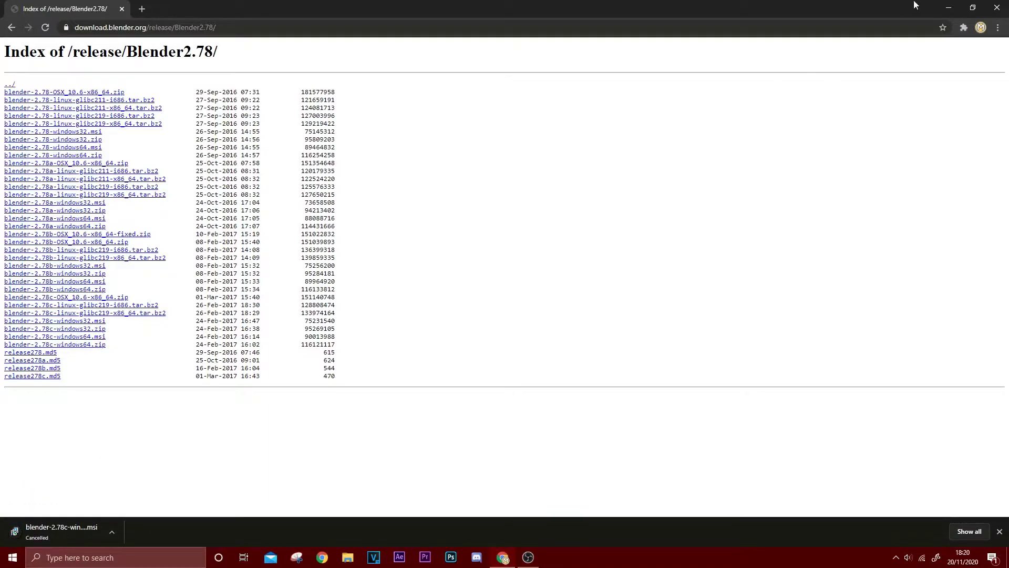
Minimise the browser and move the Blender 2.78c shortcut out to an empty area near the middle of the desktop
{"action": "left_click", "coordinate": [949, 8]}
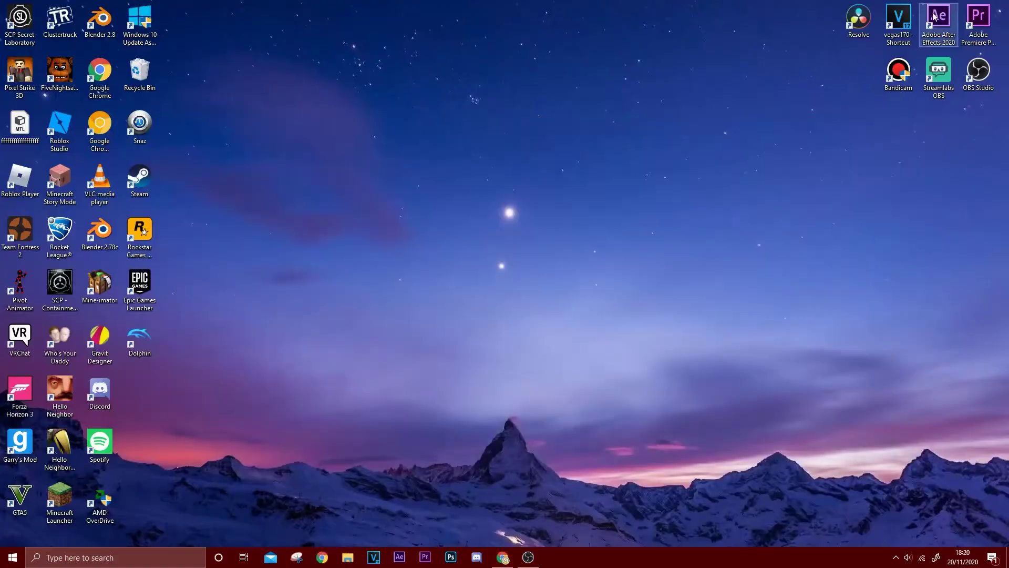
{"action": "left_click_drag", "start_coordinate": [99, 230], "coordinate": [380, 286]}
{"action": "left_click_drag", "start_coordinate": [404, 249], "coordinate": [573, 312]}
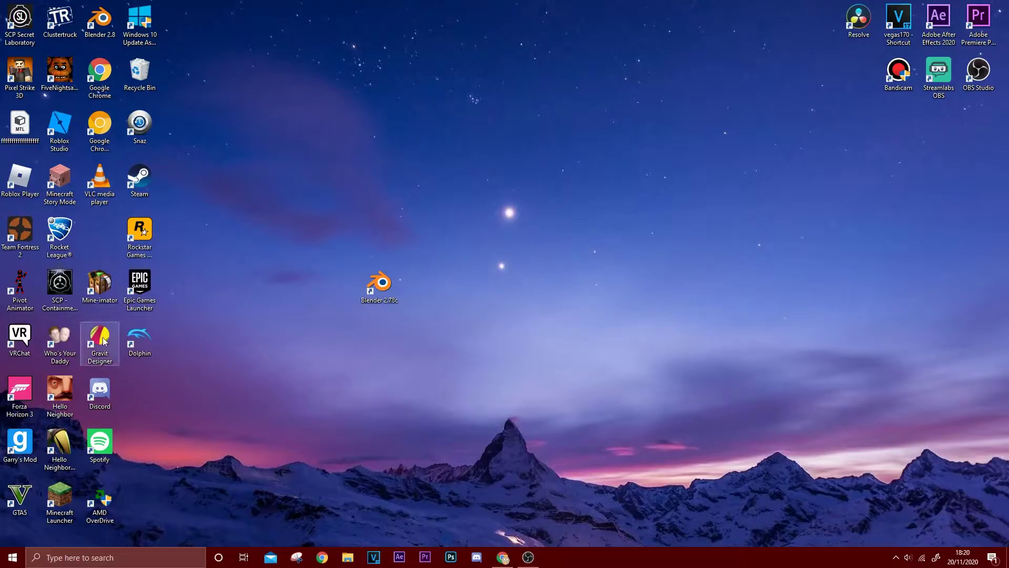
Switch to Roblox Studio, ignore the auto-recovered file and create a new place from the Baseplate template
{"action": "double_click", "coordinate": [59, 125]}
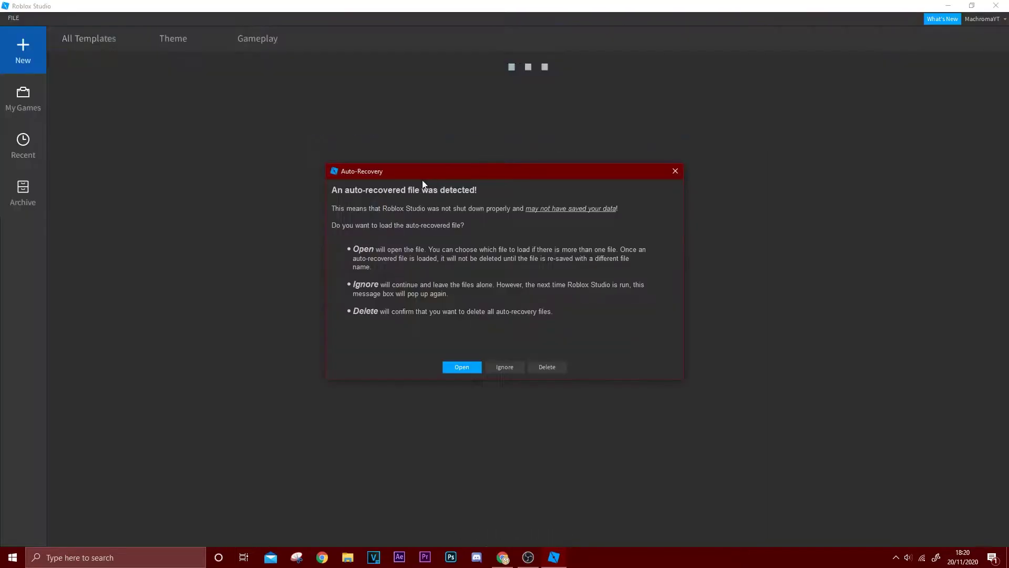
{"action": "left_click", "coordinate": [505, 366]}
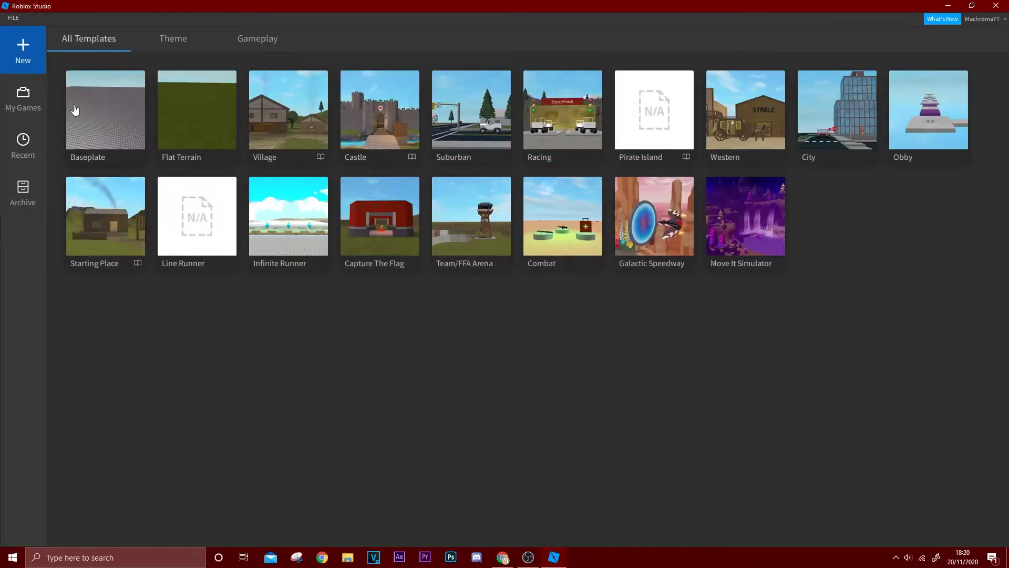
{"action": "left_click", "coordinate": [452, 264]}
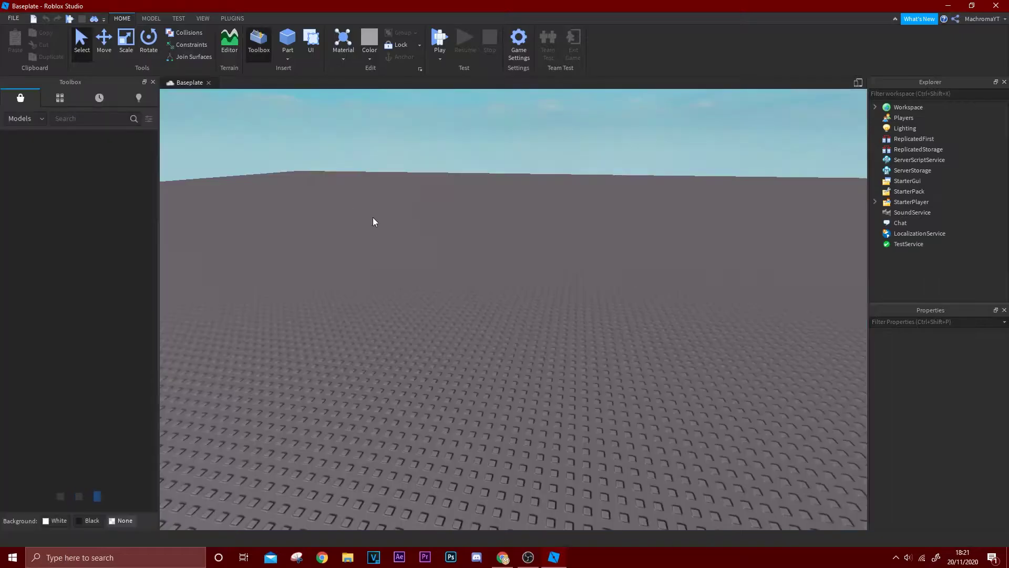
Hide the Explorer and Properties windows to enlarge the baseplate view
{"action": "right_click_drag", "start_coordinate": [528, 248], "coordinate": [519, 248]}
{"action": "key", "text": "w"}
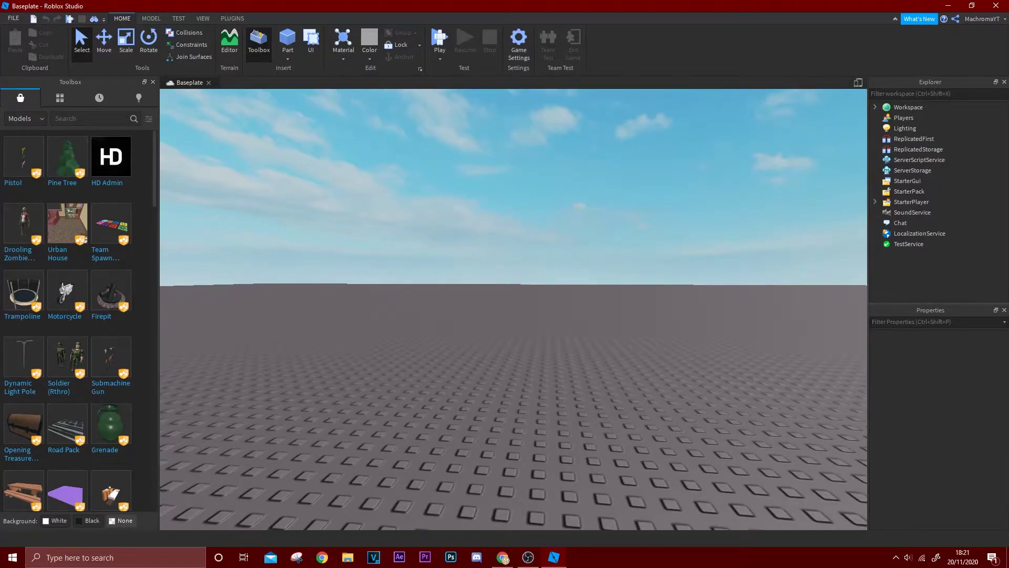
{"action": "left_click", "coordinate": [1004, 82]}
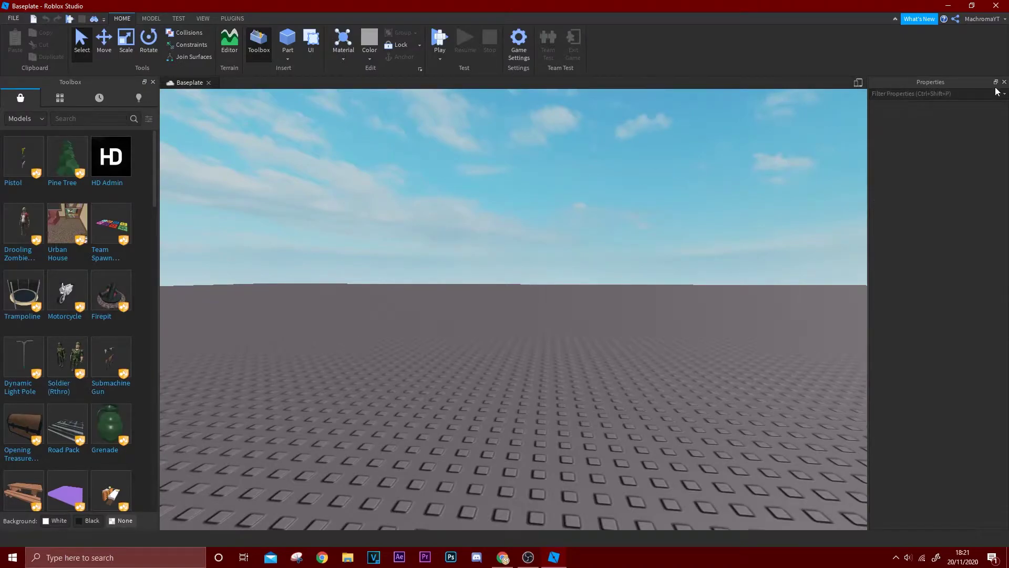
{"action": "left_click", "coordinate": [1005, 82]}
Look up the Moon Animator and Load Character plugins in the Toolbox's Plugins category and return it to Models
{"action": "left_click", "coordinate": [151, 19]}
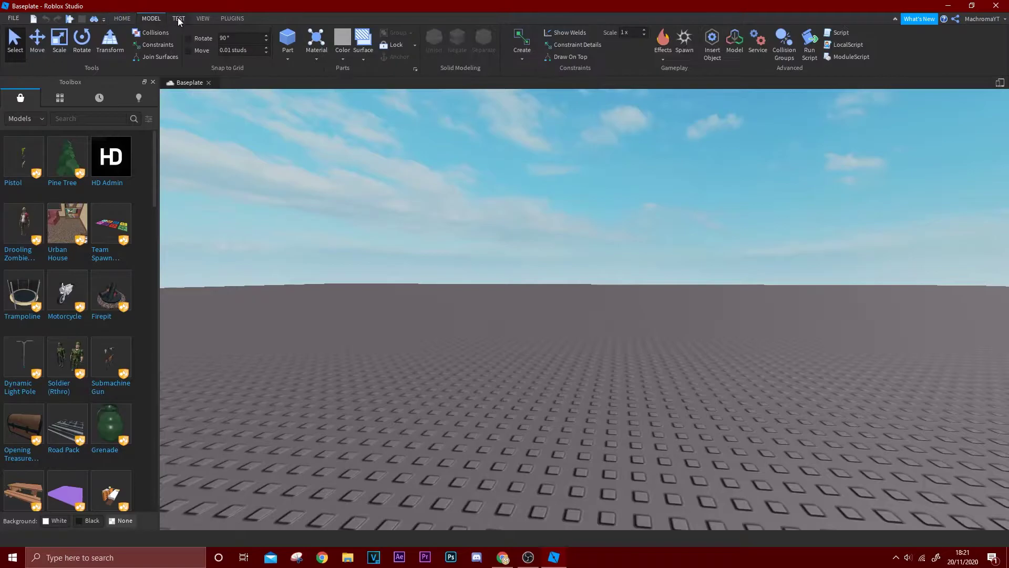
{"action": "left_click", "coordinate": [122, 18]}
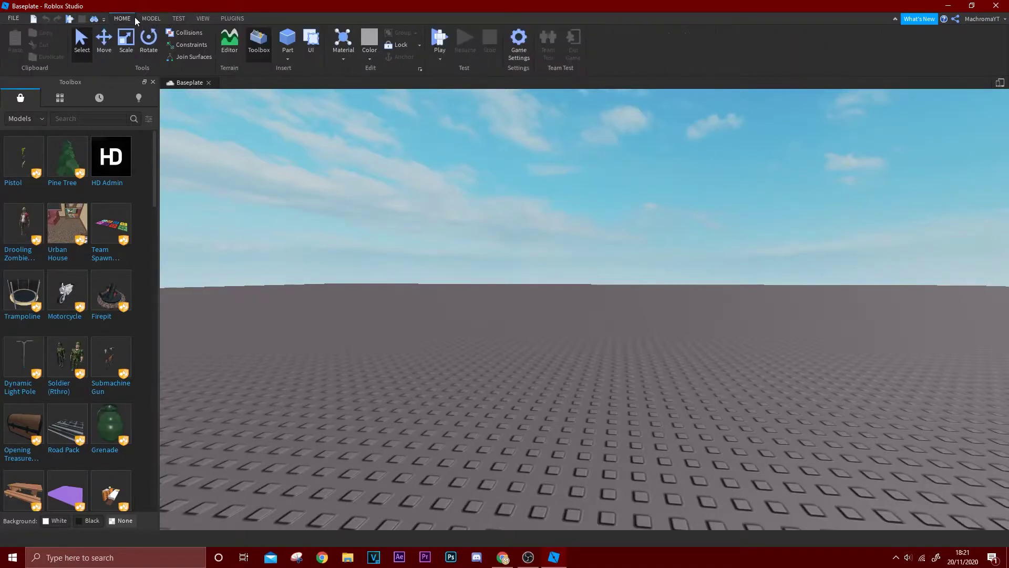
{"action": "left_click", "coordinate": [226, 19]}
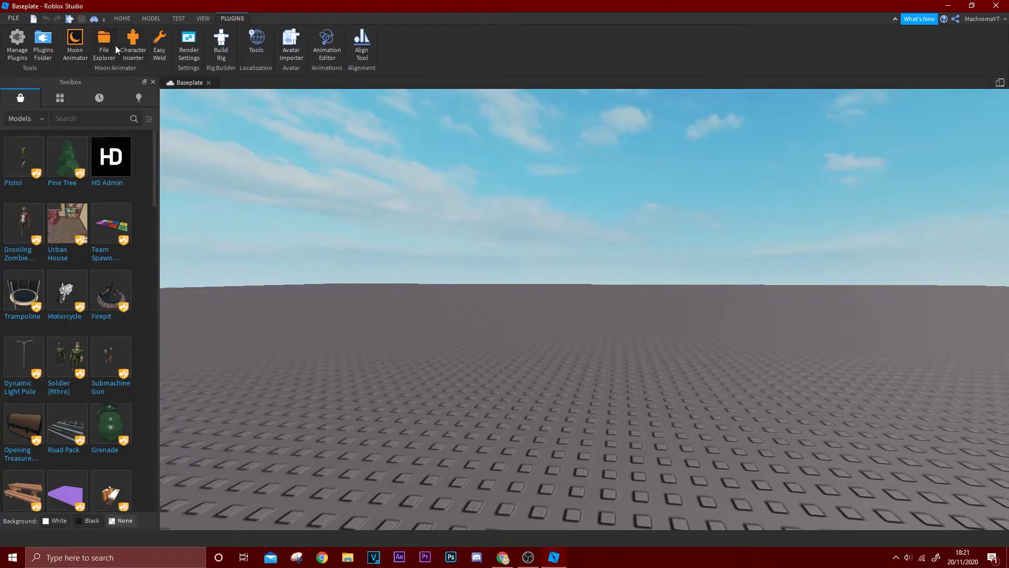
{"action": "left_click", "coordinate": [28, 119]}
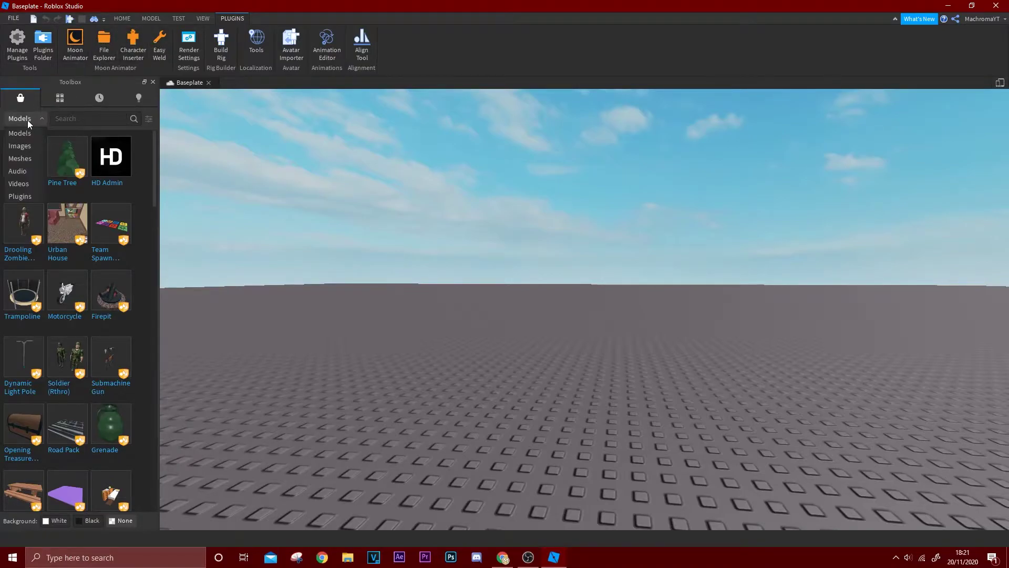
{"action": "left_click", "coordinate": [24, 199]}
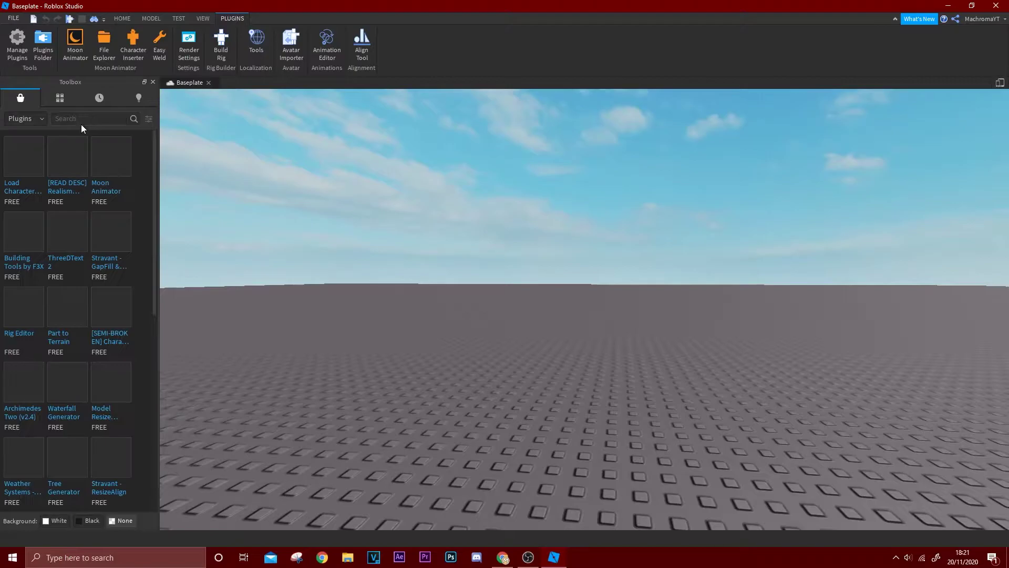
{"action": "mouse_move", "coordinate": [119, 167]}
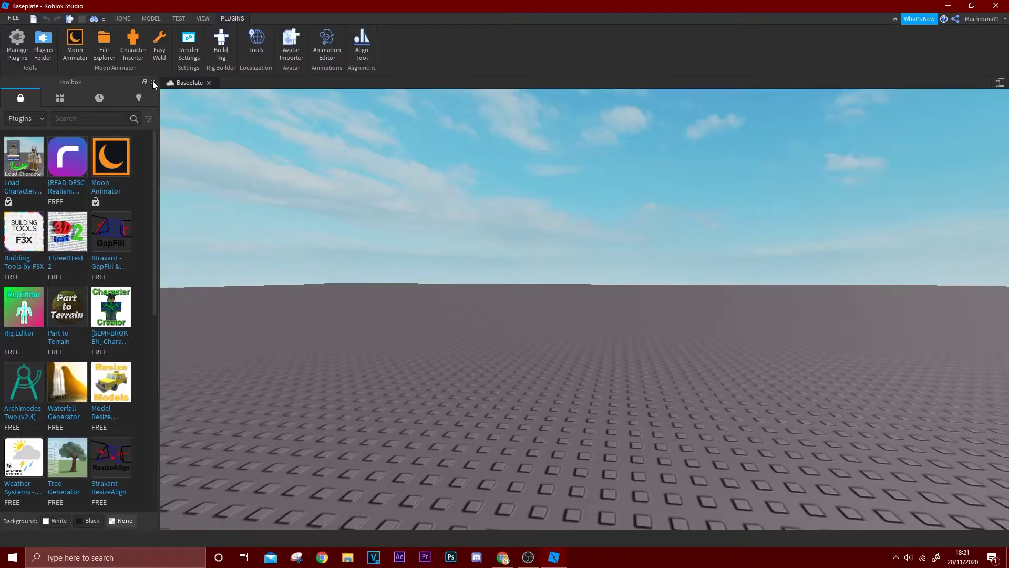
{"action": "left_click", "coordinate": [37, 119]}
{"action": "left_click", "coordinate": [39, 134]}
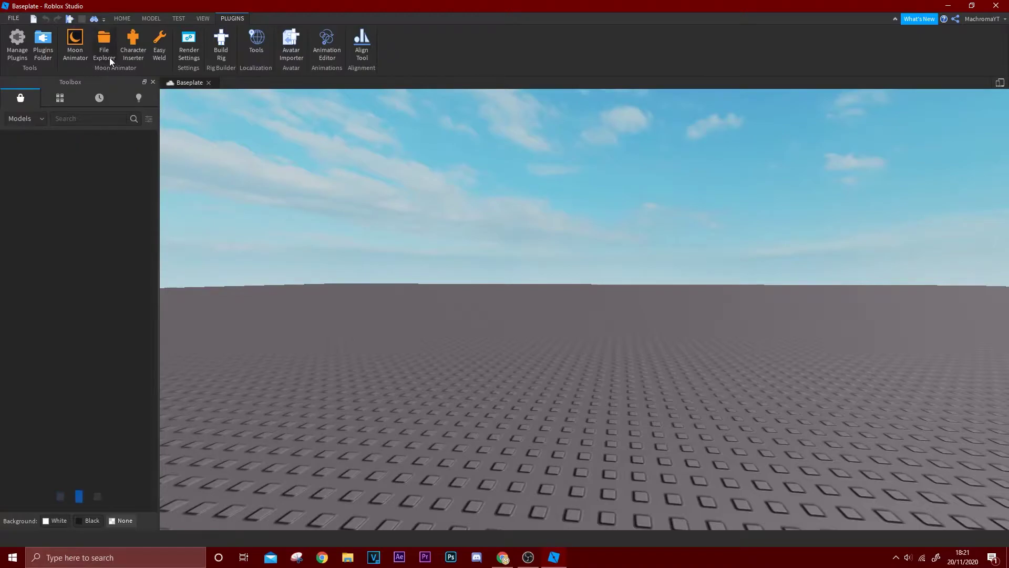
{"action": "left_click", "coordinate": [134, 56]}
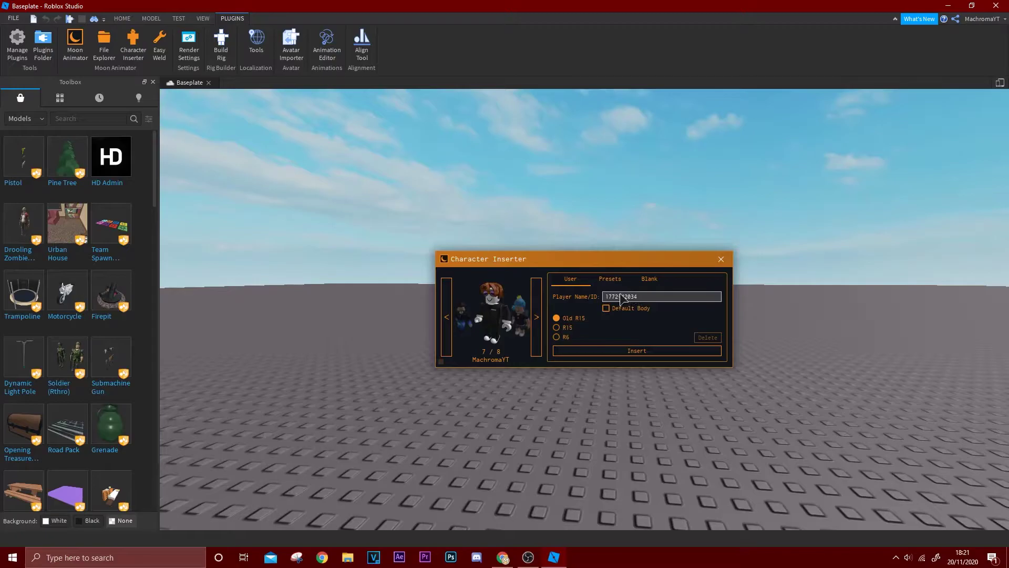
{"action": "left_click", "coordinate": [535, 317]}
{"action": "left_click", "coordinate": [645, 298]}
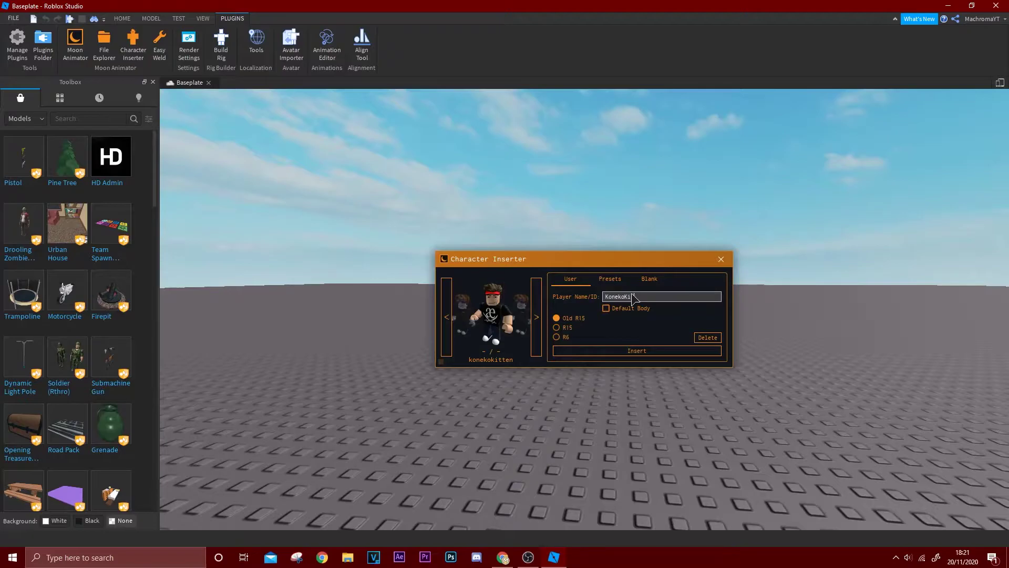
{"action": "type", "text": "KonekoKittenWasTaken"}
{"action": "key", "text": "Return"}
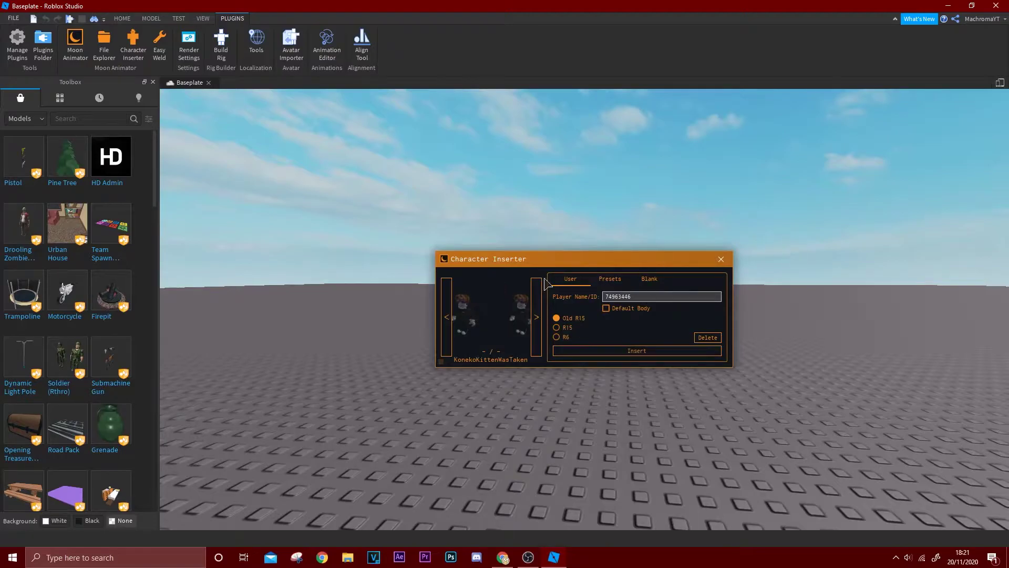
{"action": "left_click", "coordinate": [558, 328]}
{"action": "left_click", "coordinate": [574, 353]}
Examine the inserted character up close, including its hat and accessories, and close the Character Inserter
{"action": "left_click_drag", "start_coordinate": [700, 258], "coordinate": [939, 105]}
{"action": "right_click_drag", "start_coordinate": [624, 218], "coordinate": [667, 289]}
{"action": "scroll", "coordinate": [615, 273], "scroll_direction": "up", "scroll_amount": 3}
{"action": "key", "text": "q"}
{"action": "key", "text": "e"}
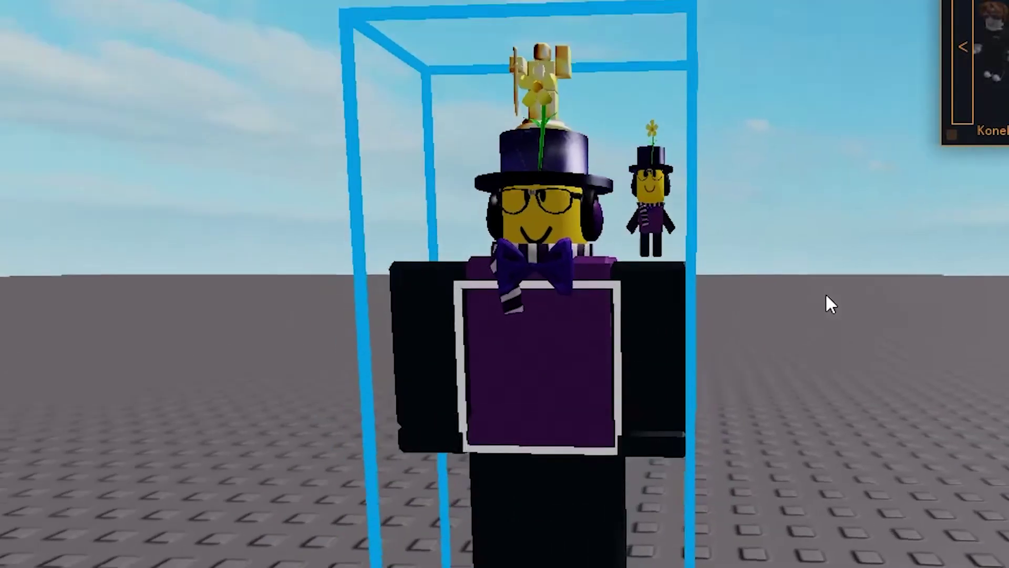
{"action": "scroll", "coordinate": [825, 304], "scroll_direction": "down", "scroll_amount": 3}
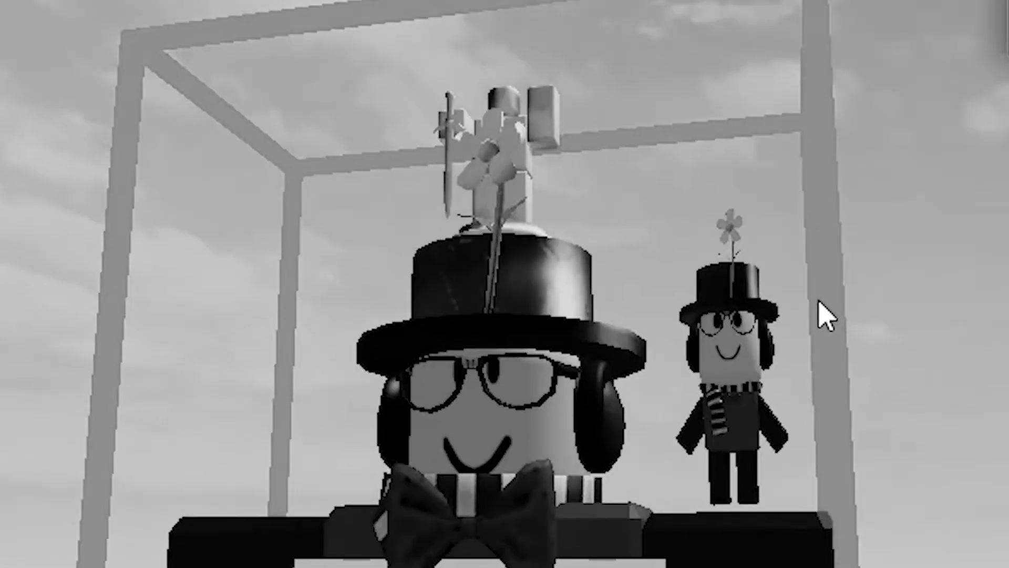
{"action": "right_click_drag", "start_coordinate": [825, 316], "coordinate": [825, 337]}
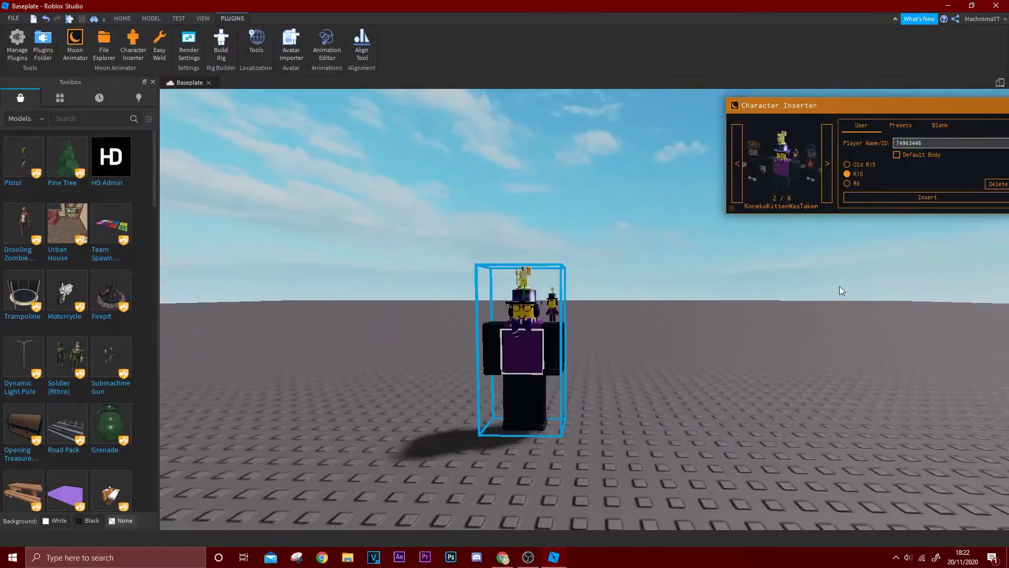
{"action": "right_click_drag", "start_coordinate": [840, 285], "coordinate": [840, 294]}
{"action": "left_click_drag", "start_coordinate": [863, 102], "coordinate": [740, 112]}
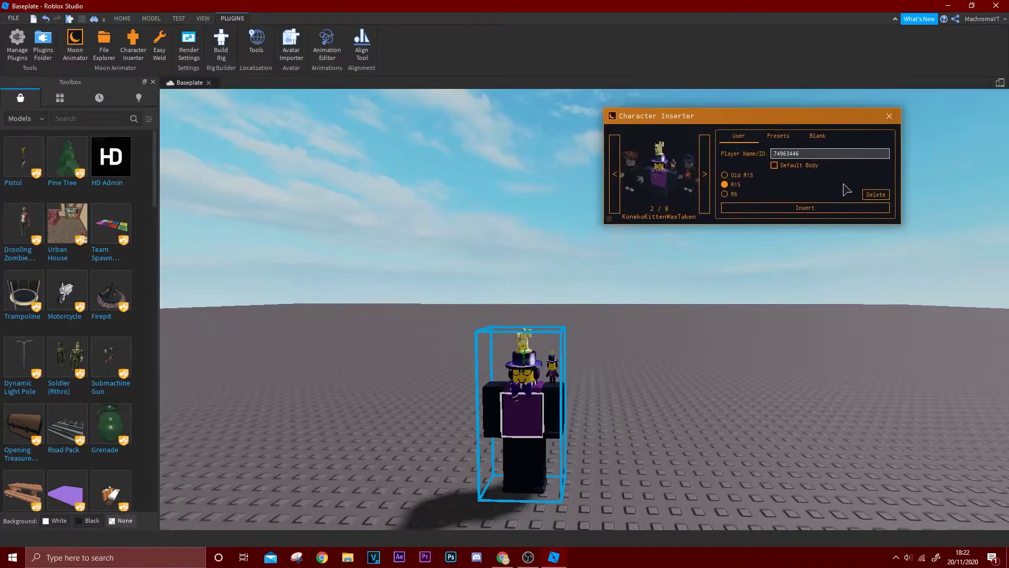
{"action": "left_click", "coordinate": [889, 117]}
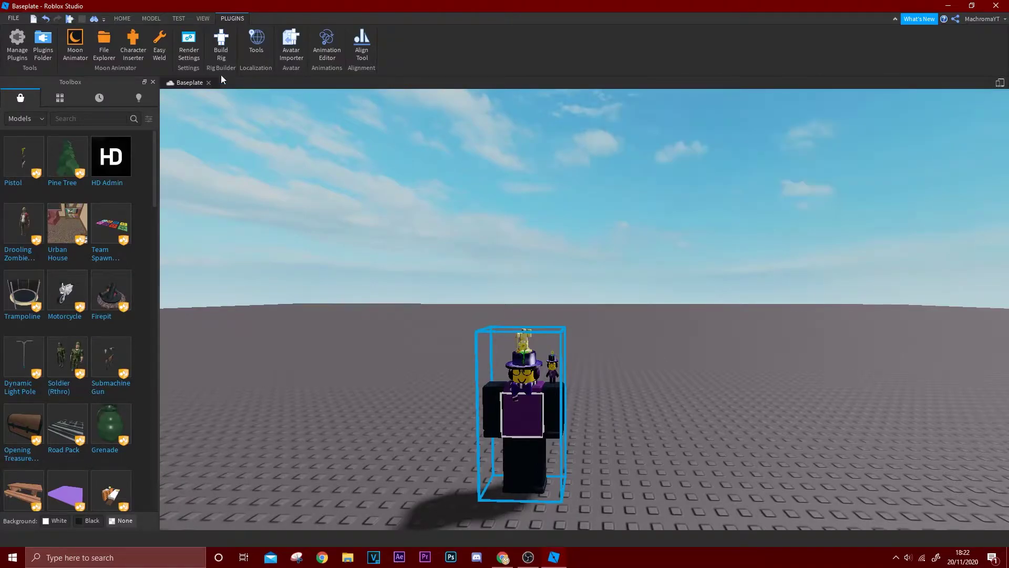
Show the Explorer and Properties windows again and deselect the character
{"action": "left_click", "coordinate": [177, 19]}
{"action": "left_click", "coordinate": [200, 19]}
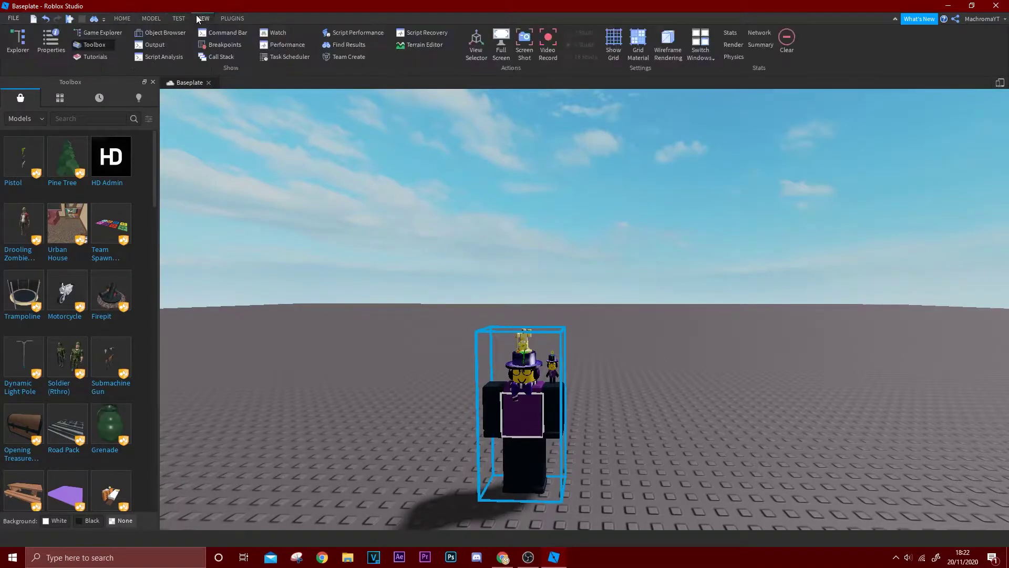
{"action": "left_click", "coordinate": [51, 41]}
{"action": "left_click", "coordinate": [18, 41]}
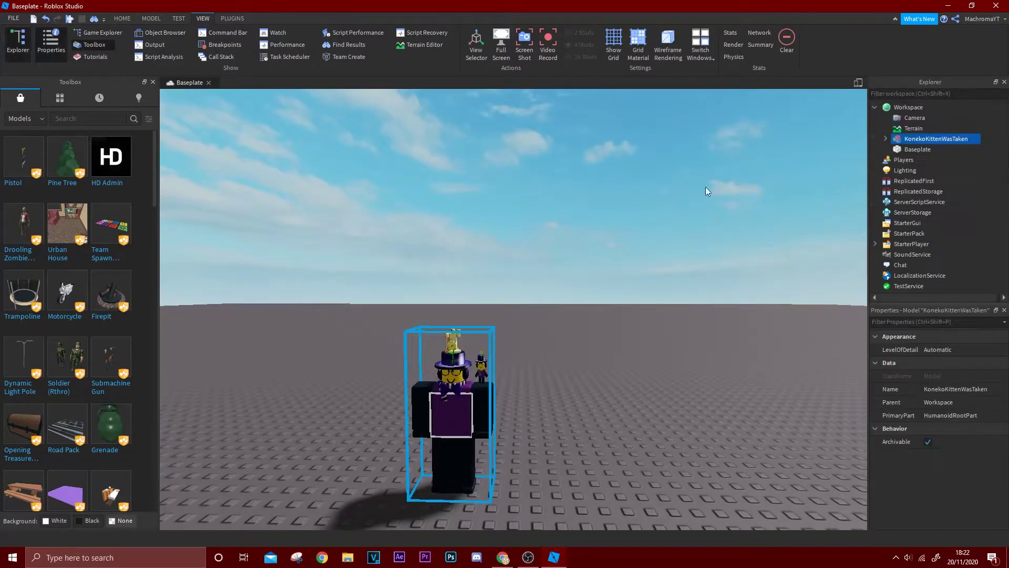
{"action": "key", "text": "e"}
{"action": "right_click_drag", "start_coordinate": [538, 295], "coordinate": [559, 295]}
{"action": "key", "text": "q"}
{"action": "key", "text": "w"}
{"action": "left_click", "coordinate": [371, 161]}
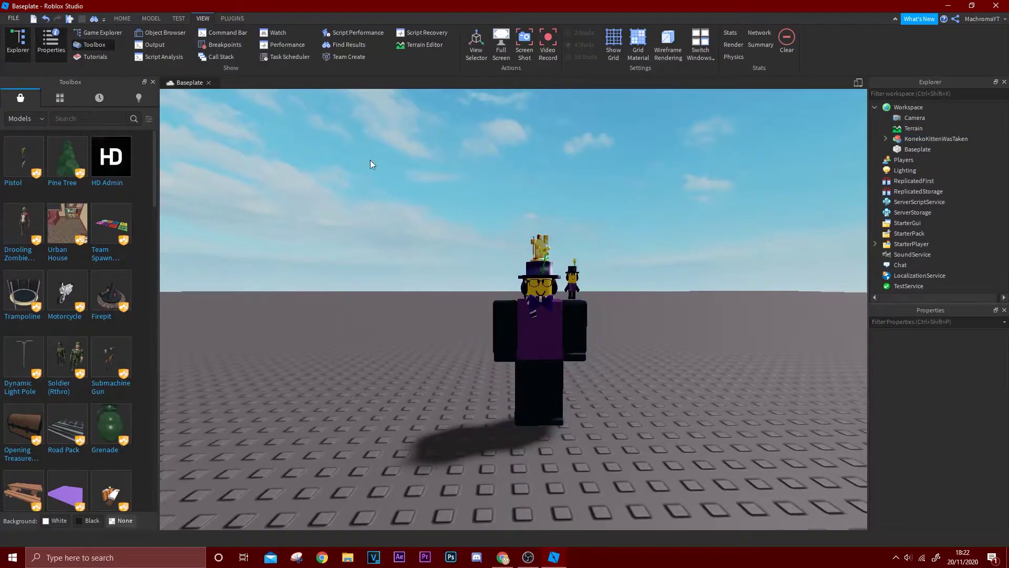
Open Moon Animator and move its window to the viewport's upper area, clear of the character
{"action": "left_click", "coordinate": [230, 18]}
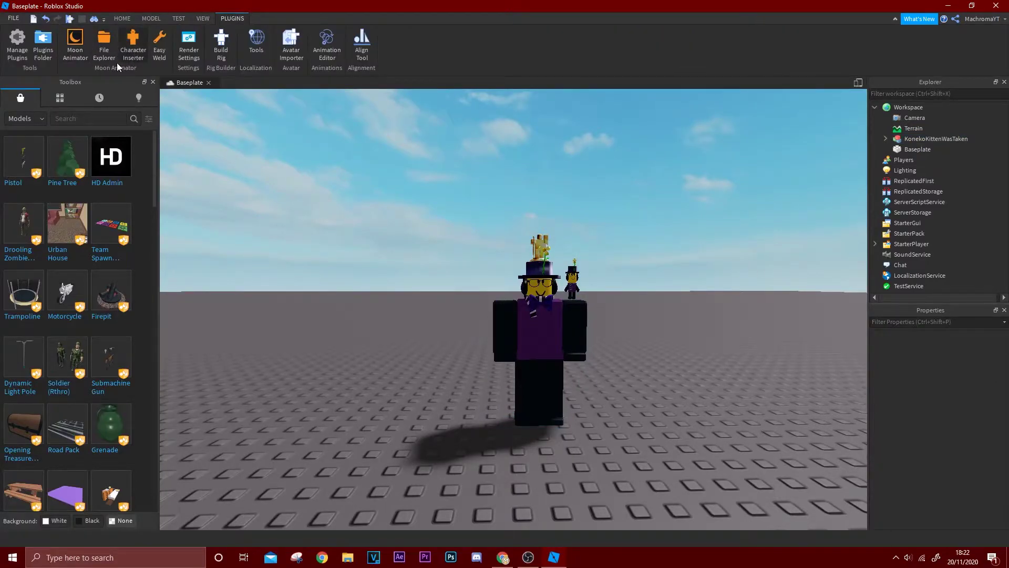
{"action": "left_click", "coordinate": [83, 55]}
{"action": "left_click_drag", "start_coordinate": [388, 238], "coordinate": [226, 110]}
Create a new Moon Animator file of type Animation named "awawr dad slapped me"
{"action": "left_click", "coordinate": [183, 120]}
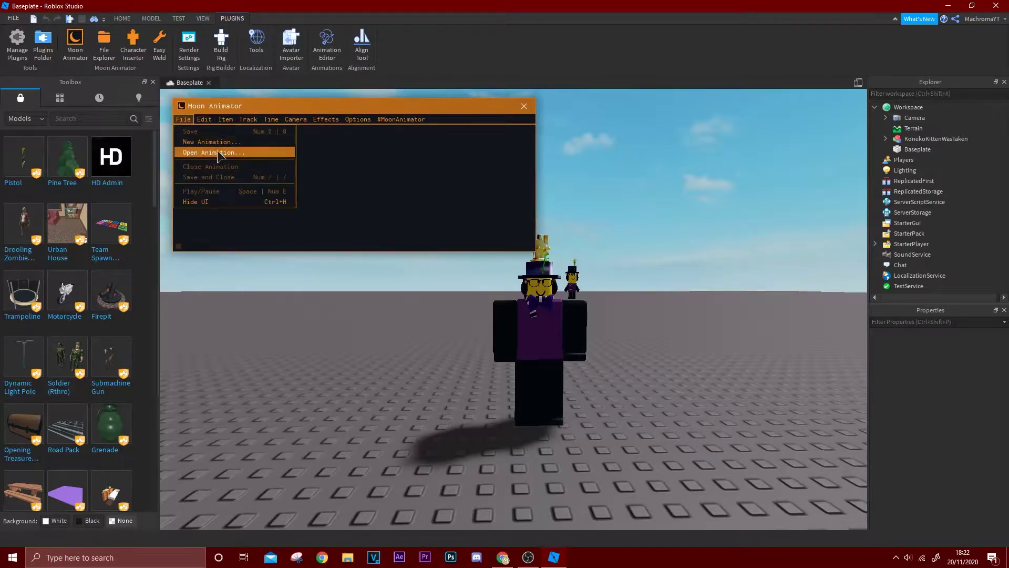
{"action": "left_click", "coordinate": [216, 142]}
{"action": "type", "text": "awawr"}
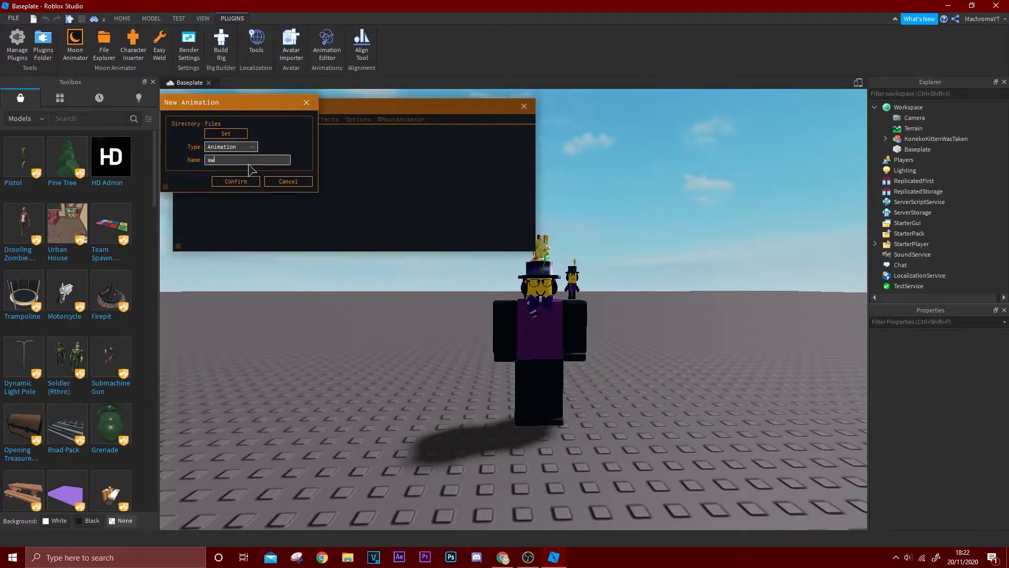
{"action": "type", "text": " dad "}
{"action": "type", "text": "sl;ap"}
{"action": "key", "text": "BackSpace"}
{"action": "key", "text": "BackSpace"}
{"action": "key", "text": "BackSpace"}
{"action": "type", "text": "apped me in th"}
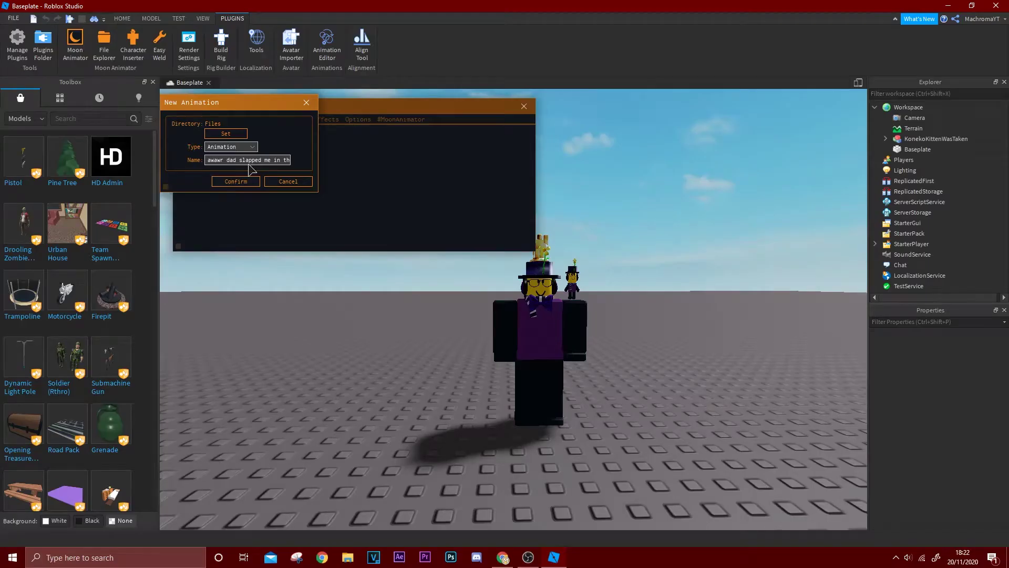
{"action": "key", "text": "BackSpace"}
{"action": "key", "text": "BackSpace"}
{"action": "key", "text": "BackSpace"}
{"action": "key", "text": "BackSpace"}
{"action": "key", "text": "BackSpace"}
{"action": "key", "text": "BackSpace"}
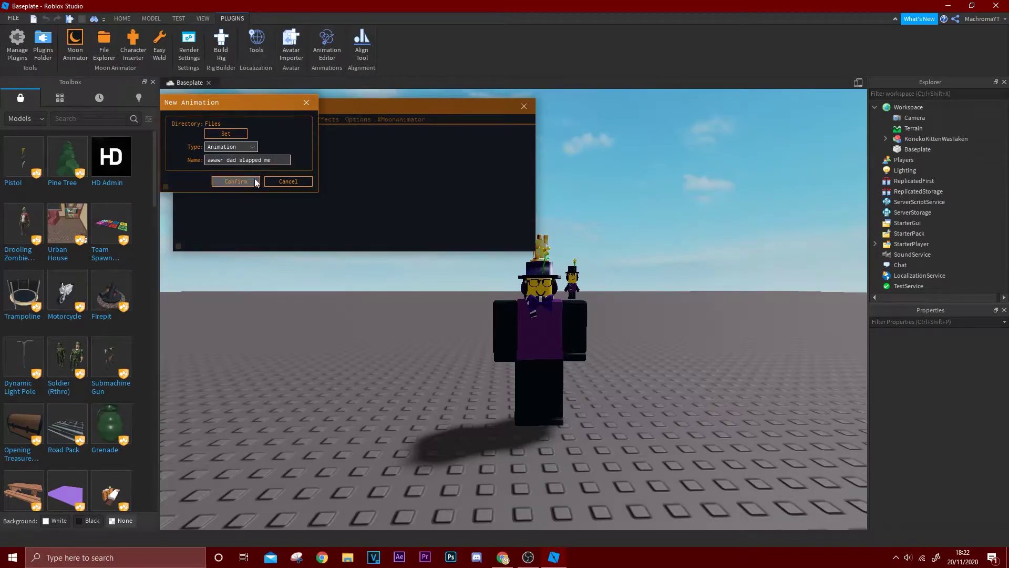
{"action": "left_click", "coordinate": [256, 182]}
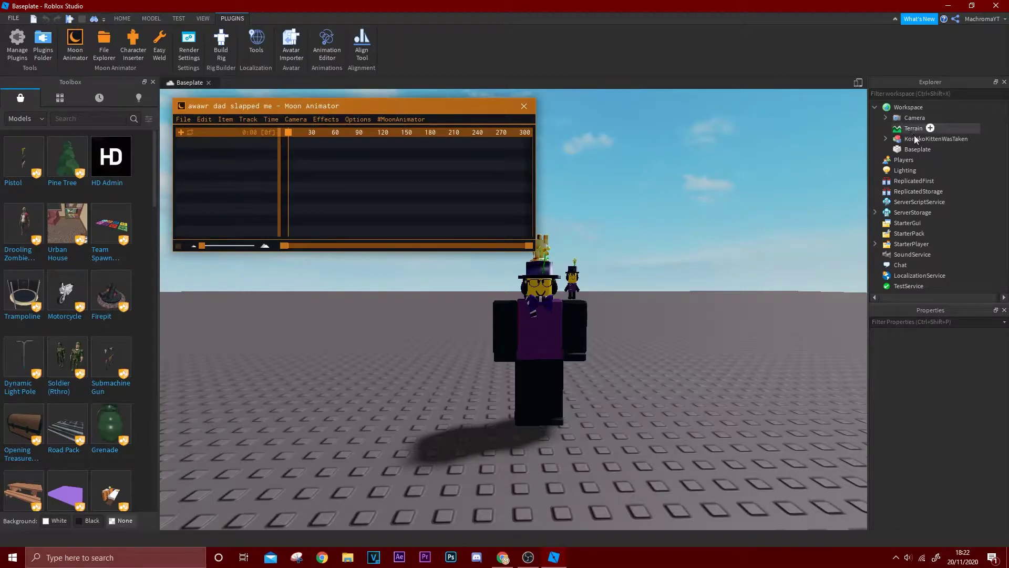
Add the KonekoKittenWasTaken model to the animation with its Rig property and move the Moon Animator window away from the character
{"action": "left_click", "coordinate": [181, 133]}
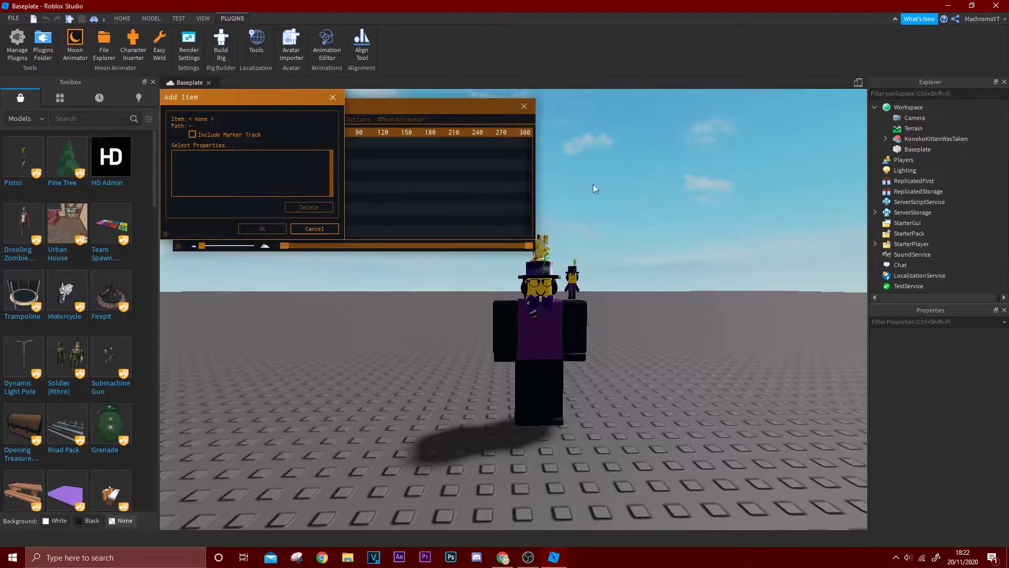
{"action": "left_click", "coordinate": [935, 138]}
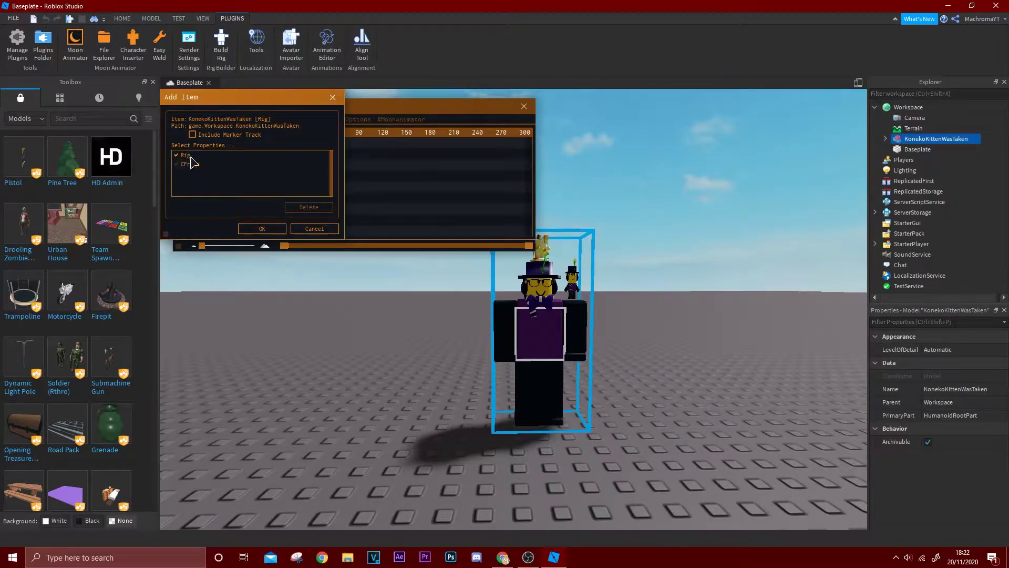
{"action": "left_click", "coordinate": [262, 229]}
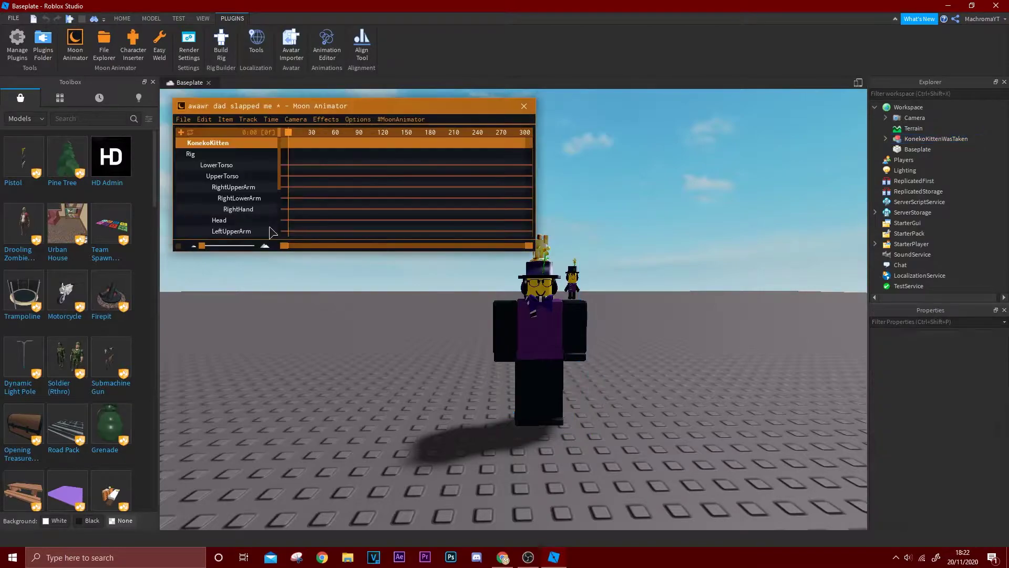
{"action": "left_click_drag", "start_coordinate": [340, 112], "coordinate": [791, 107]}
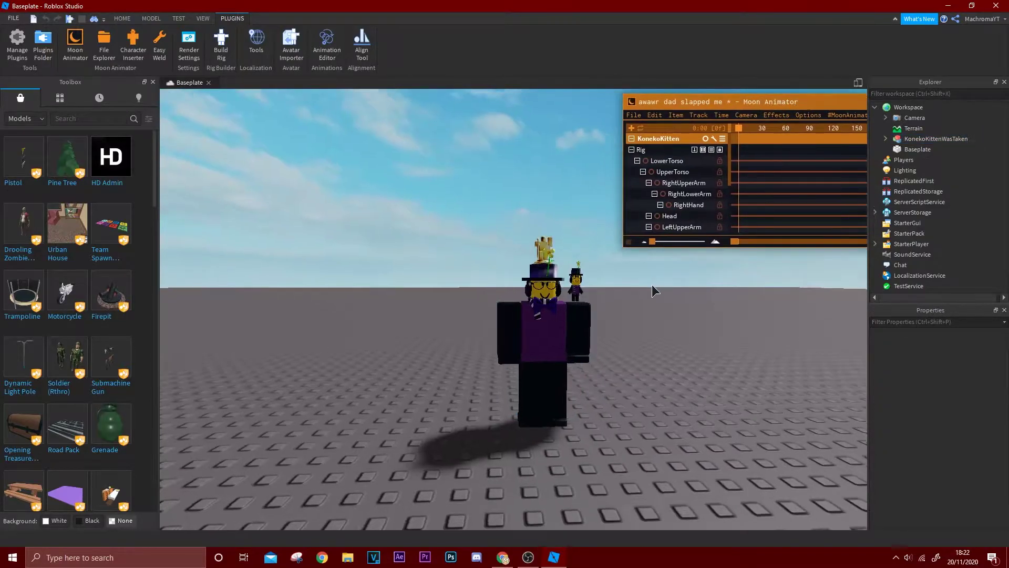
Rotate the character's left upper and lower arm so that the arm is raised and bent in front
{"action": "scroll", "coordinate": [652, 285], "scroll_direction": "up", "scroll_amount": 5}
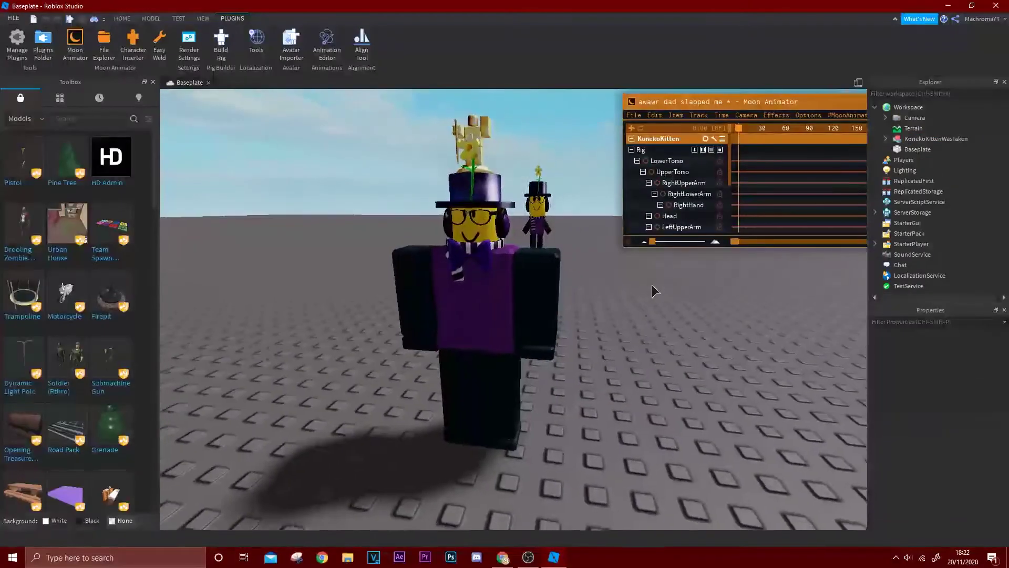
{"action": "left_click", "coordinate": [541, 279]}
{"action": "left_click_drag", "start_coordinate": [481, 289], "coordinate": [519, 145]}
{"action": "right_click_drag", "start_coordinate": [522, 208], "coordinate": [551, 215]}
{"action": "left_click", "coordinate": [550, 214]}
{"action": "left_click_drag", "start_coordinate": [520, 198], "coordinate": [581, 229]}
{"action": "right_click_drag", "start_coordinate": [559, 219], "coordinate": [377, 304]}
Swing the right upper arm backward about 32 degrees and bend the right lower arm at the elbow
{"action": "left_click", "coordinate": [481, 336]}
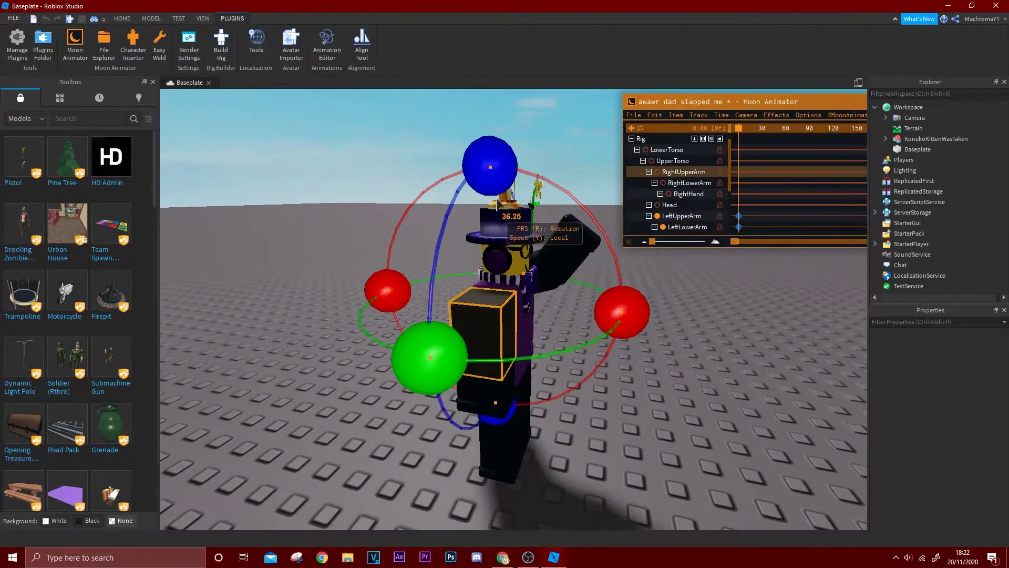
{"action": "left_click_drag", "start_coordinate": [619, 310], "coordinate": [625, 337]}
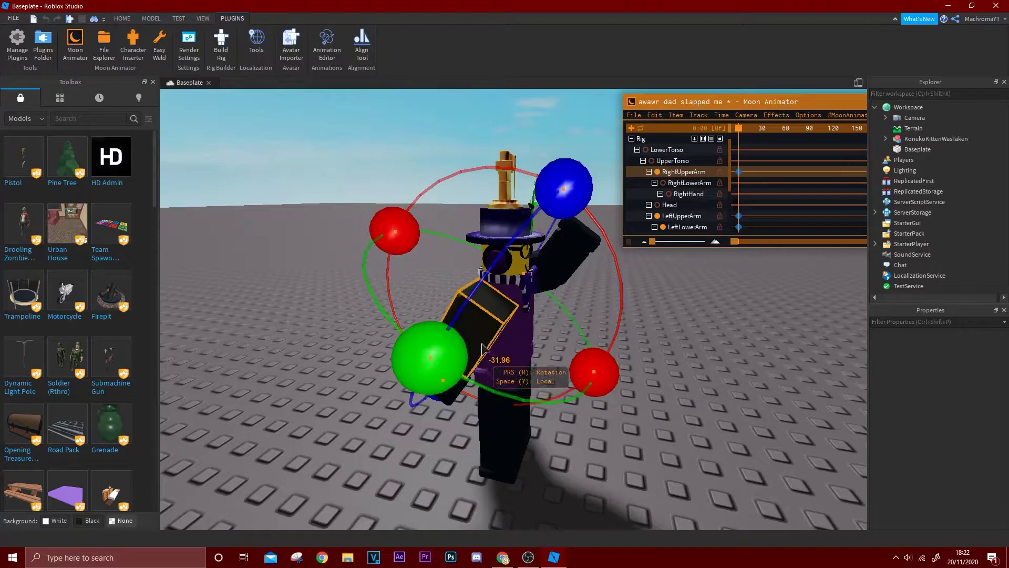
{"action": "left_click", "coordinate": [518, 316]}
{"action": "left_click_drag", "start_coordinate": [520, 321], "coordinate": [510, 336]}
{"action": "scroll", "coordinate": [510, 336], "scroll_direction": "up", "scroll_amount": 4}
{"action": "scroll", "coordinate": [509, 336], "scroll_direction": "down", "scroll_amount": 4}
{"action": "right_click_drag", "start_coordinate": [510, 336], "coordinate": [491, 310]}
{"action": "left_click", "coordinate": [486, 291]}
{"action": "left_click", "coordinate": [586, 380]}
{"action": "right_click_drag", "start_coordinate": [585, 380], "coordinate": [584, 354]}
Rotate the upper and lower parts of both legs to put the character in a running stride
{"action": "left_click", "coordinate": [550, 293]}
{"action": "left_click_drag", "start_coordinate": [612, 336], "coordinate": [542, 354]}
{"action": "left_click", "coordinate": [514, 360]}
{"action": "left_click", "coordinate": [526, 394]}
{"action": "left_click", "coordinate": [541, 351]}
{"action": "left_click_drag", "start_coordinate": [612, 362], "coordinate": [630, 392]}
{"action": "left_click", "coordinate": [554, 390]}
{"action": "left_click", "coordinate": [555, 351]}
{"action": "left_click_drag", "start_coordinate": [614, 320], "coordinate": [597, 292]}
Rotate the character's head slightly to suit the running pose and deselect it
{"action": "right_click_drag", "start_coordinate": [586, 298], "coordinate": [550, 281]}
{"action": "left_click", "coordinate": [539, 263]}
{"action": "left_click_drag", "start_coordinate": [550, 283], "coordinate": [541, 275]}
{"action": "right_click_drag", "start_coordinate": [541, 274], "coordinate": [537, 307]}
{"action": "left_click", "coordinate": [588, 345]}
{"action": "right_click_drag", "start_coordinate": [588, 345], "coordinate": [588, 344]}
{"action": "right_click_drag", "start_coordinate": [597, 339], "coordinate": [597, 334]}
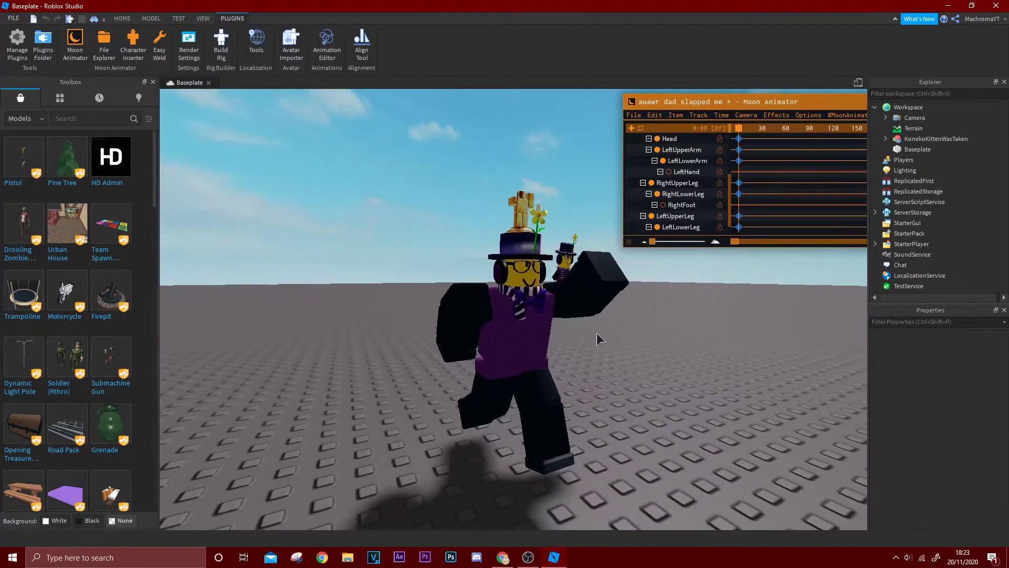
Adjust the right lower arm's rotation and tilt the left foot to refine the running pose
{"action": "left_click", "coordinate": [458, 343]}
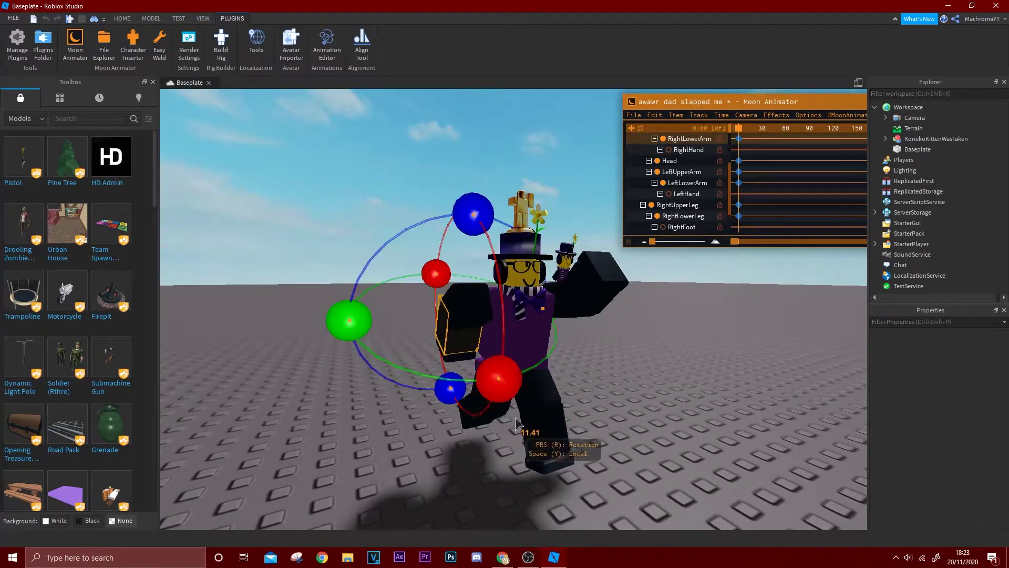
{"action": "left_click", "coordinate": [557, 441]}
{"action": "left_click", "coordinate": [549, 461]}
{"action": "mouse_move", "coordinate": [609, 482]}
{"action": "left_mouse_down"}
{"action": "mouse_move", "coordinate": [624, 511]}
{"action": "mouse_move", "coordinate": [626, 479]}
{"action": "mouse_move", "coordinate": [621, 490]}
{"action": "left_mouse_up"}
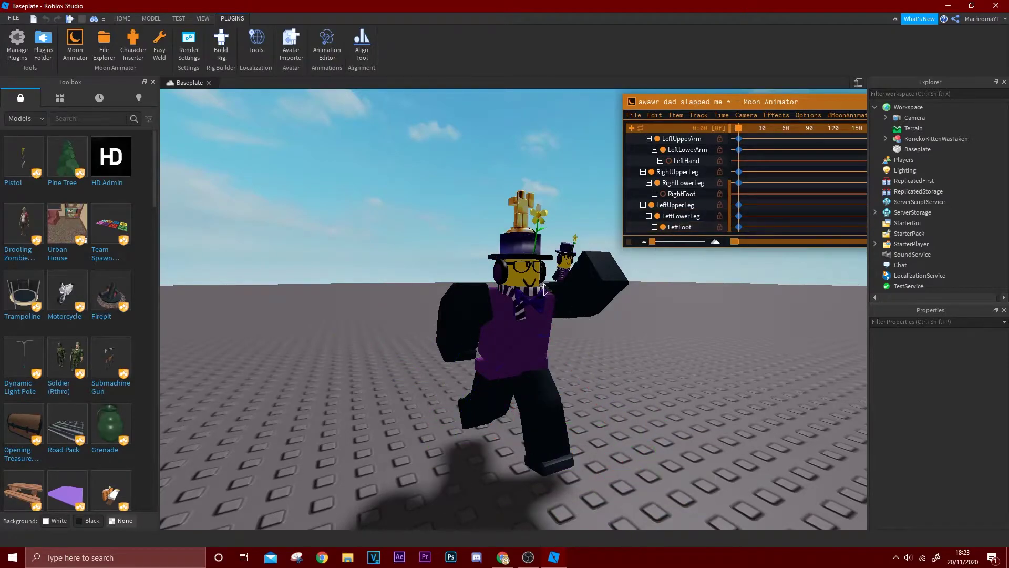
Fine-tune the right upper arm's rotation and deselect it
{"action": "left_click", "coordinate": [489, 321]}
{"action": "right_click_drag", "start_coordinate": [489, 322], "coordinate": [489, 322]}
{"action": "left_click_drag", "start_coordinate": [401, 271], "coordinate": [510, 324]}
{"action": "left_click", "coordinate": [592, 360]}
{"action": "right_click_drag", "start_coordinate": [591, 360], "coordinate": [591, 360]}
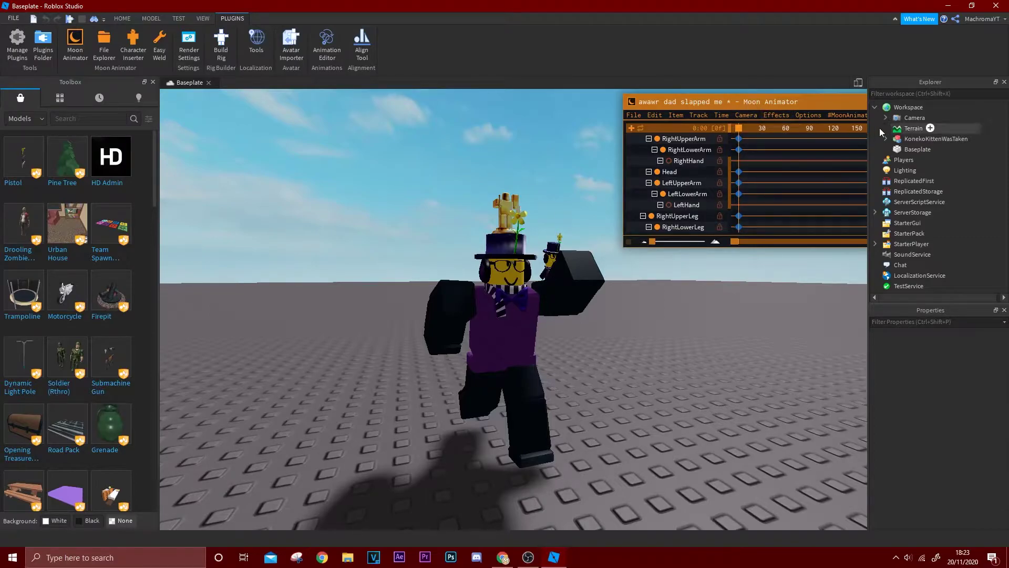
Export the posed KonekoKittenWasTaken model as an OBJ file named KonekoPreview in the OneDrive Documents folder
{"action": "mouse_move", "coordinate": [915, 84]}
{"action": "left_mouse_down"}
{"action": "mouse_move", "coordinate": [924, 86]}
{"action": "mouse_move", "coordinate": [913, 86]}
{"action": "left_mouse_up"}
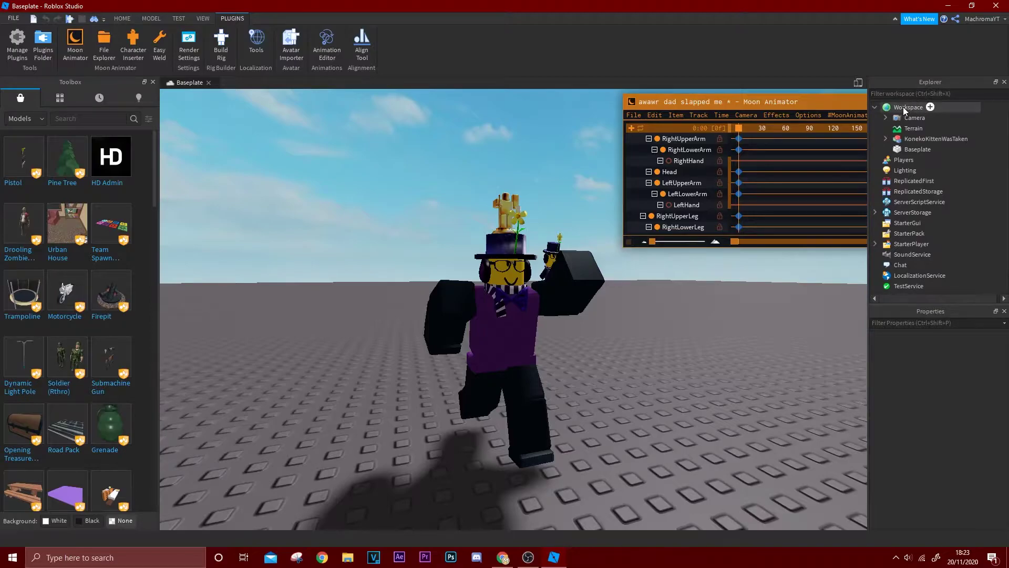
{"action": "left_click", "coordinate": [916, 138]}
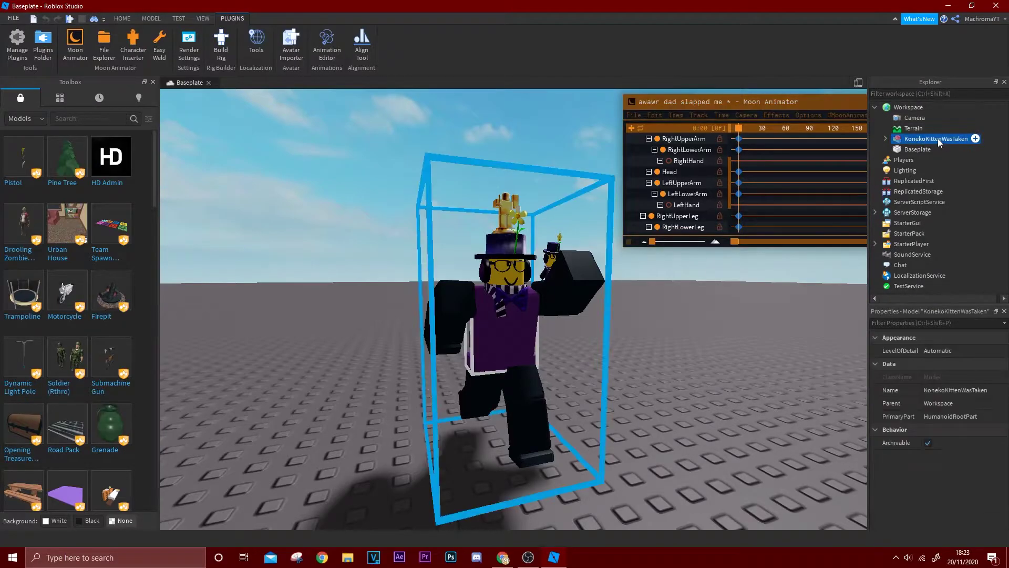
{"action": "right_click", "coordinate": [927, 138]}
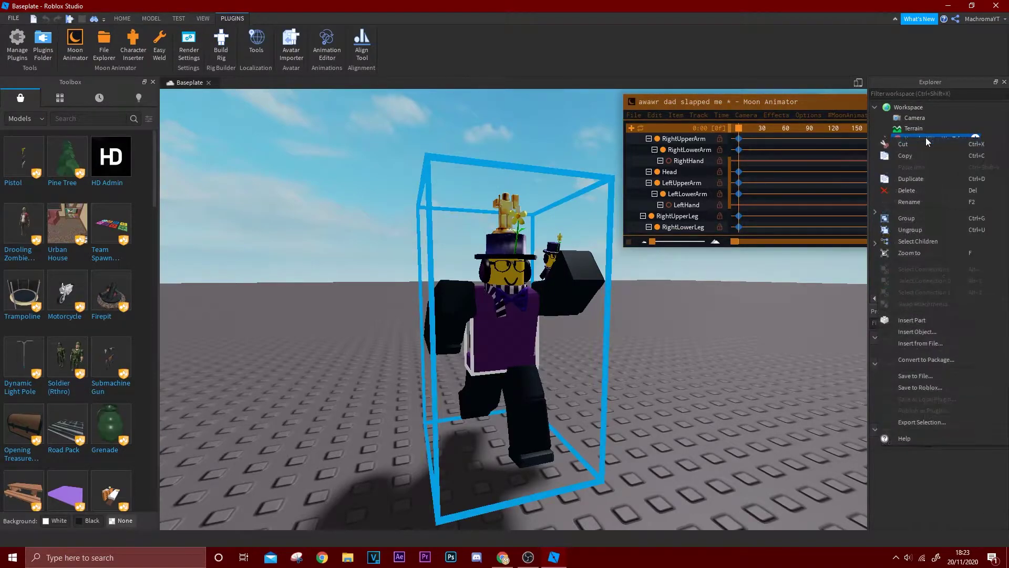
{"action": "left_click", "coordinate": [923, 422]}
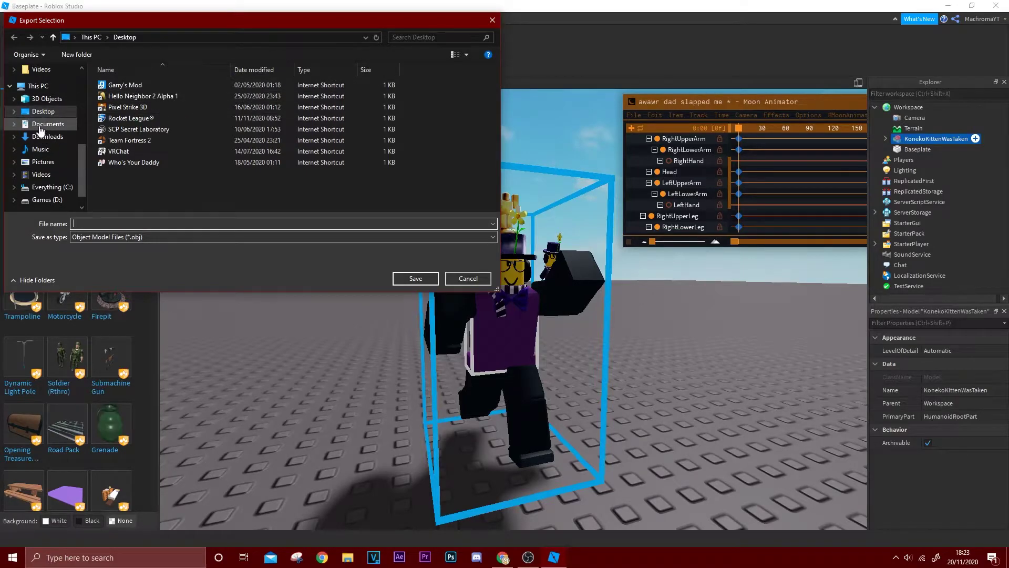
{"action": "scroll", "coordinate": [42, 135], "scroll_direction": "up", "scroll_amount": 3}
{"action": "scroll", "coordinate": [39, 138], "scroll_direction": "up", "scroll_amount": 5}
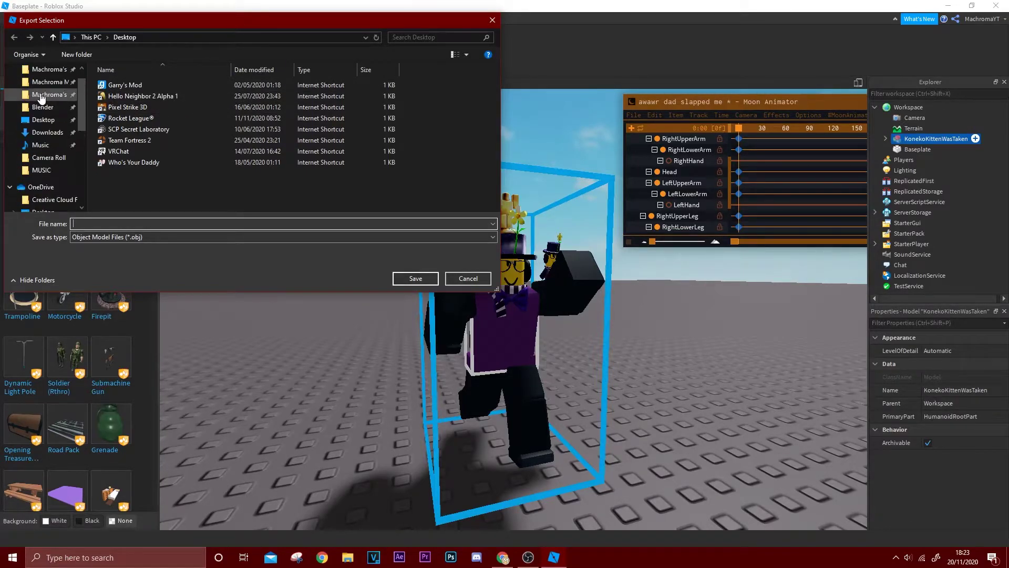
{"action": "scroll", "coordinate": [44, 134], "scroll_direction": "down", "scroll_amount": 4}
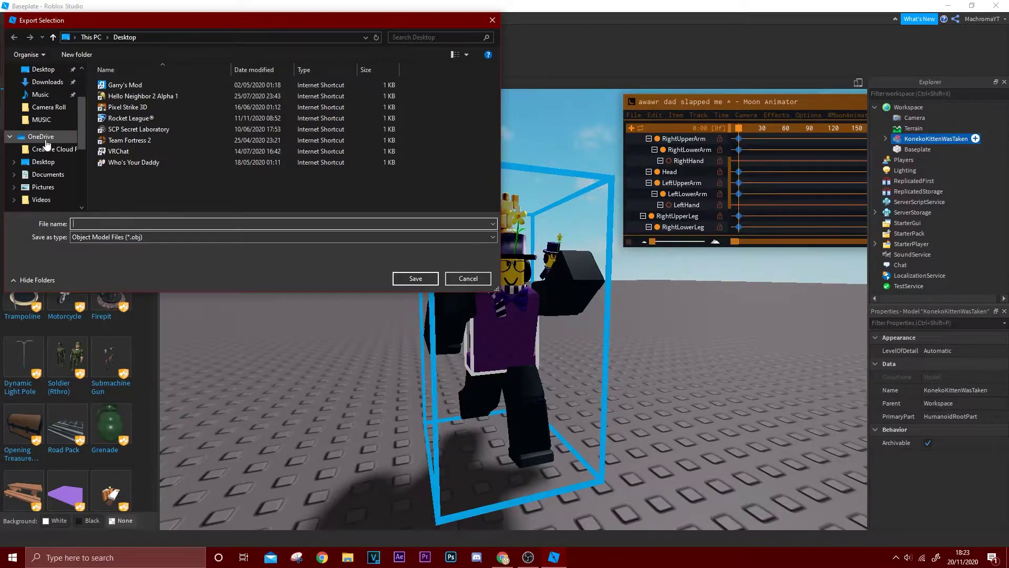
{"action": "left_click", "coordinate": [47, 149]}
{"action": "scroll", "coordinate": [250, 179], "scroll_direction": "down", "scroll_amount": 5}
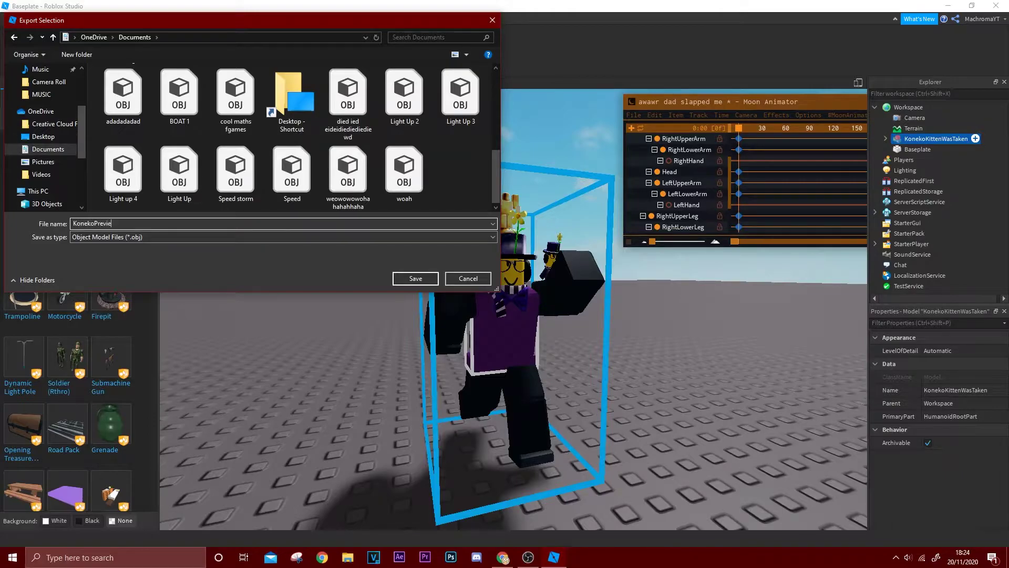
{"action": "key", "text": "Return"}
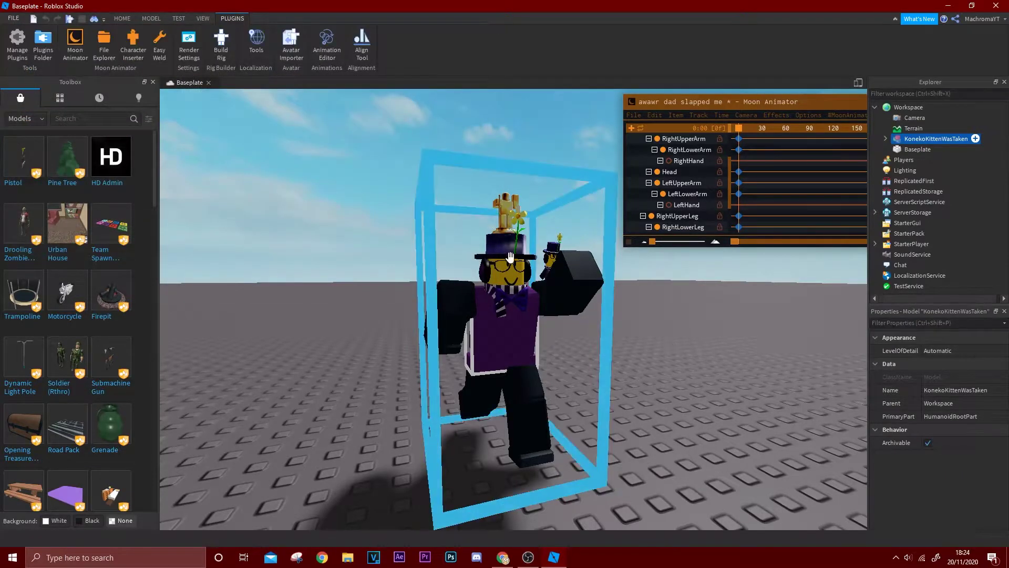
Close Roblox Studio, launch Blender 2.78c and dismiss its splash screen
{"action": "left_click", "coordinate": [512, 119]}
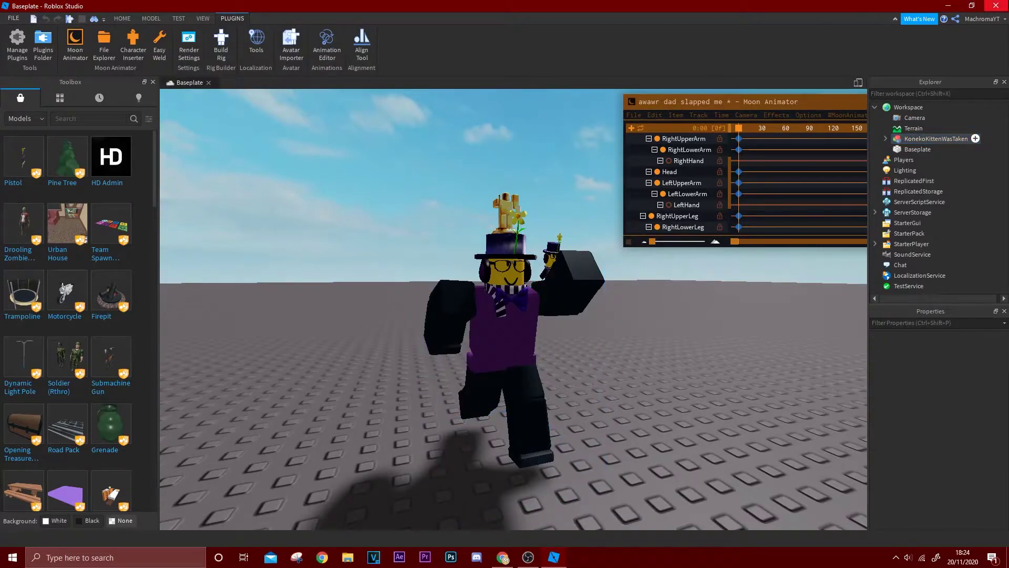
{"action": "left_click", "coordinate": [996, 6]}
{"action": "left_click", "coordinate": [495, 291]}
{"action": "double_click", "coordinate": [387, 286]}
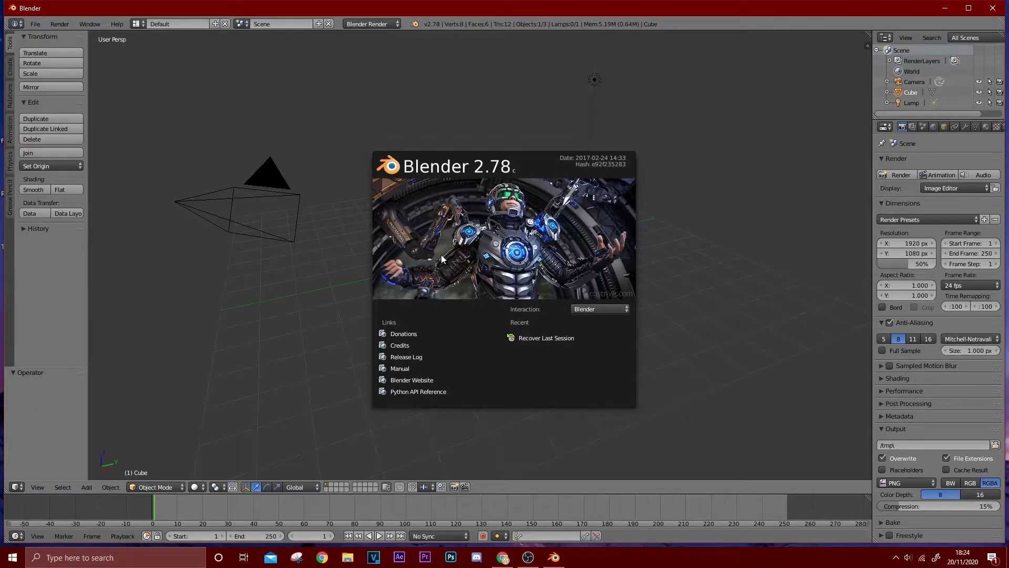
{"action": "left_click", "coordinate": [721, 236]}
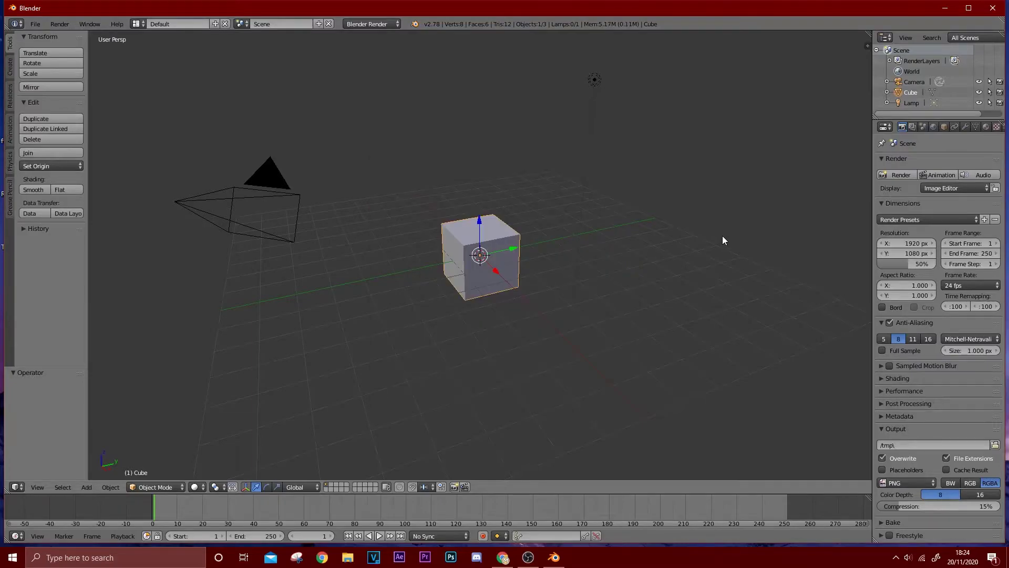
Delete the default cube from the scene
{"action": "key", "text": "x"}
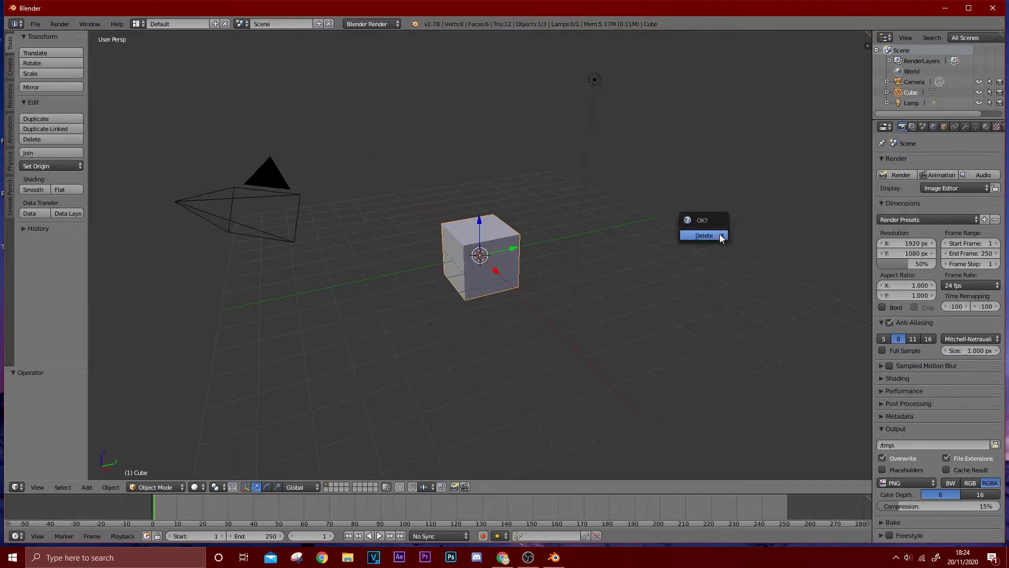
{"action": "left_click", "coordinate": [720, 235]}
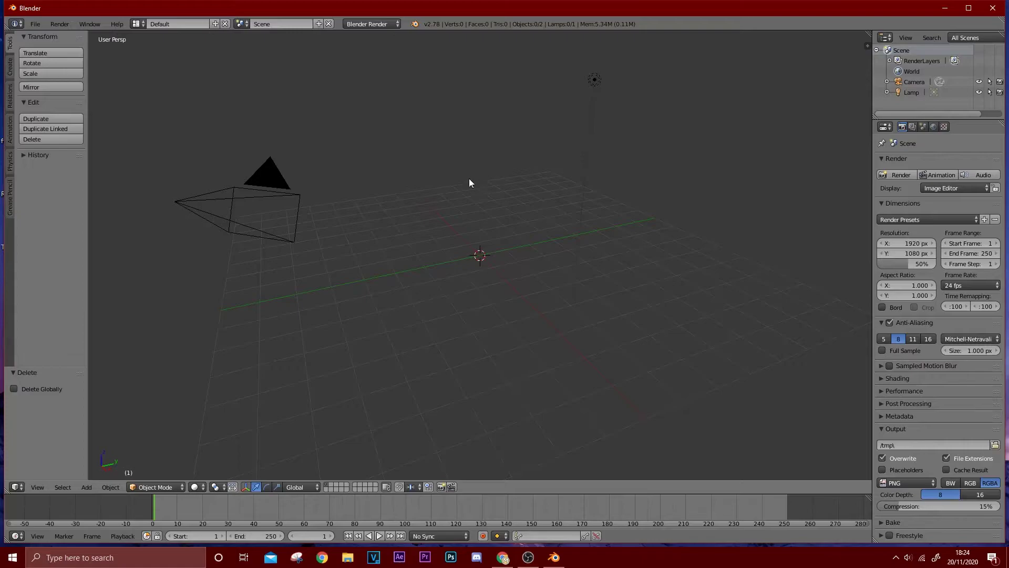
{"action": "left_click", "coordinate": [499, 272]}
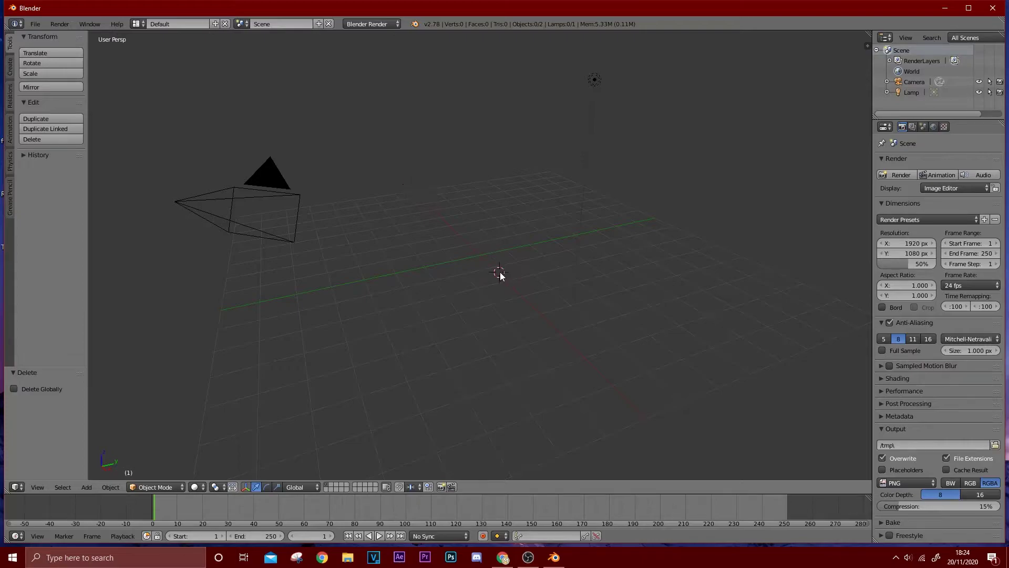
Import KonekoPreview.obj from the Documents folder into the scene as a Wavefront OBJ
{"action": "left_click", "coordinate": [35, 24]}
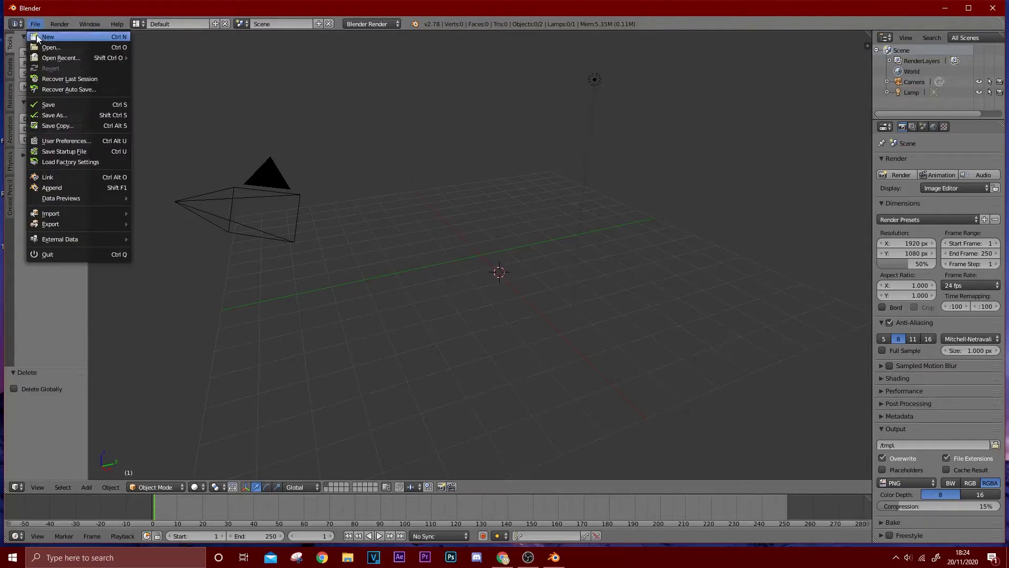
{"action": "mouse_move", "coordinate": [66, 216]}
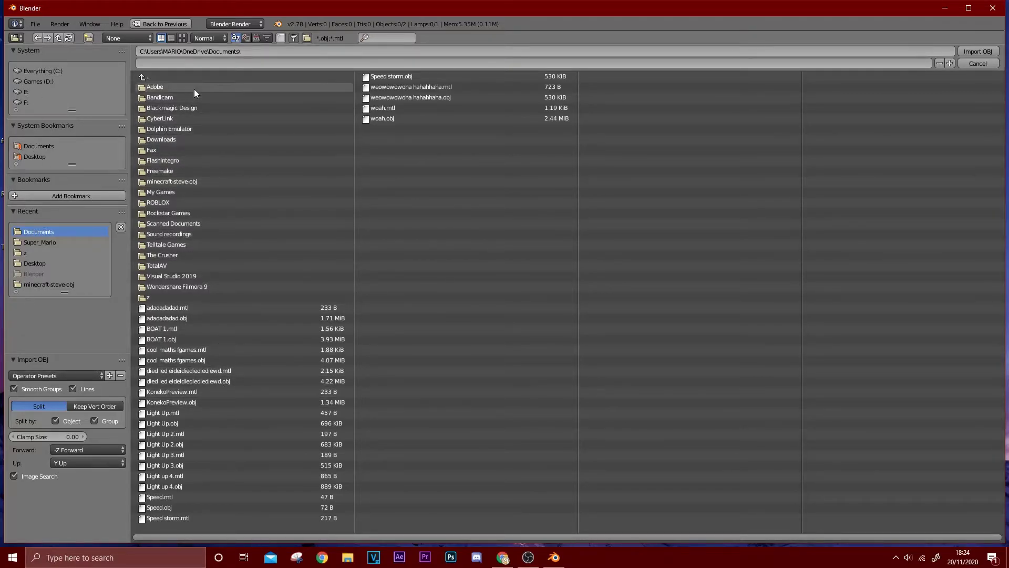
{"action": "left_click", "coordinate": [191, 405]}
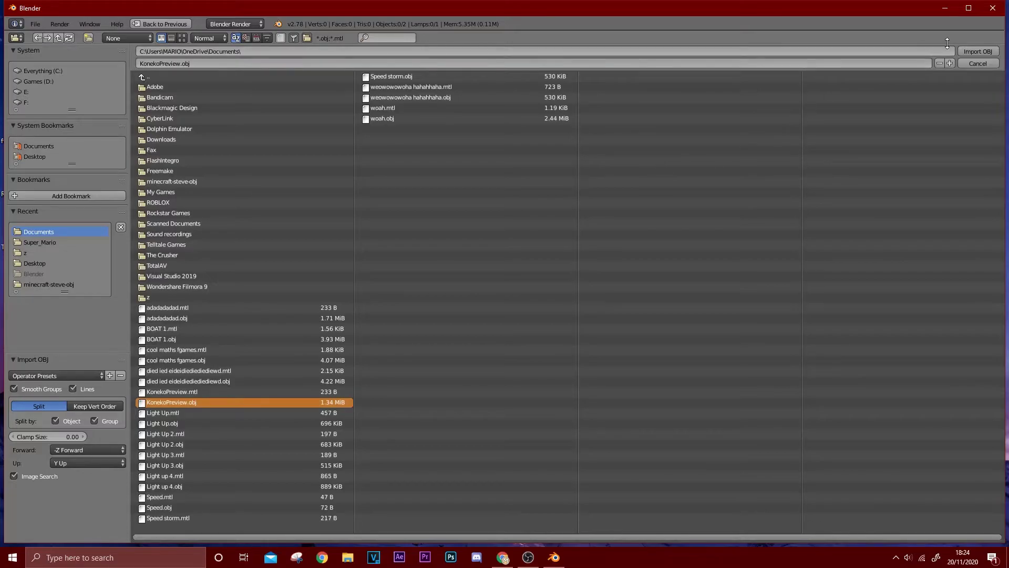
{"action": "left_click", "coordinate": [972, 52]}
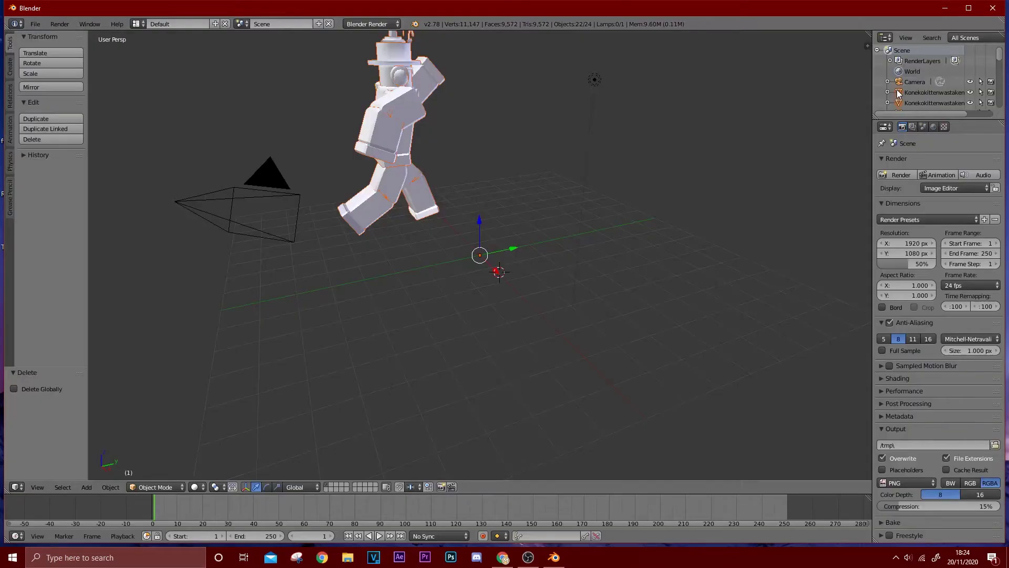
Move the imported character along the X axis and about 2.198 units along the Y axis, toward the centre of the grid
{"action": "middle_click_drag", "start_coordinate": [643, 225], "coordinate": [469, 270]}
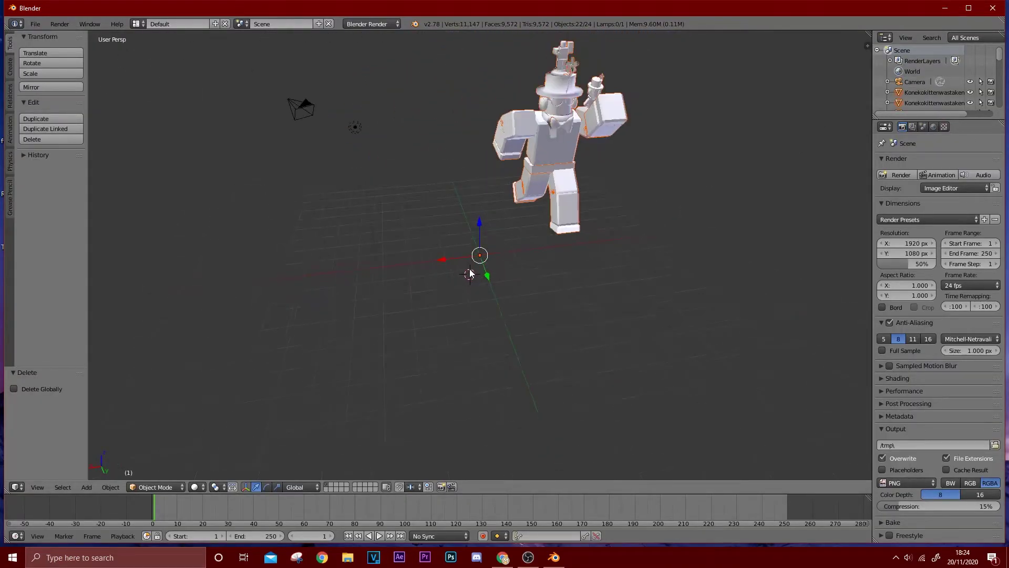
{"action": "left_click_drag", "start_coordinate": [459, 258], "coordinate": [388, 277]}
{"action": "middle_click_drag", "start_coordinate": [387, 277], "coordinate": [527, 273]}
{"action": "left_click_drag", "start_coordinate": [531, 310], "coordinate": [593, 308]}
{"action": "middle_click_drag", "start_coordinate": [593, 308], "coordinate": [451, 306]}
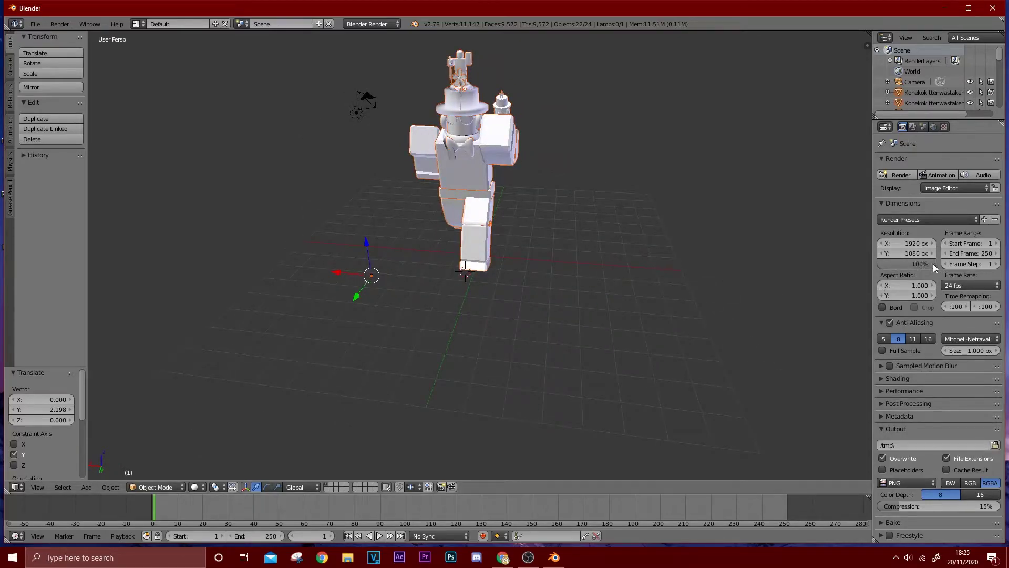
Set the render resolution to 100%, anti-aliasing to 16 samples and the shading alpha to Transparent
{"action": "left_click", "coordinate": [883, 378]}
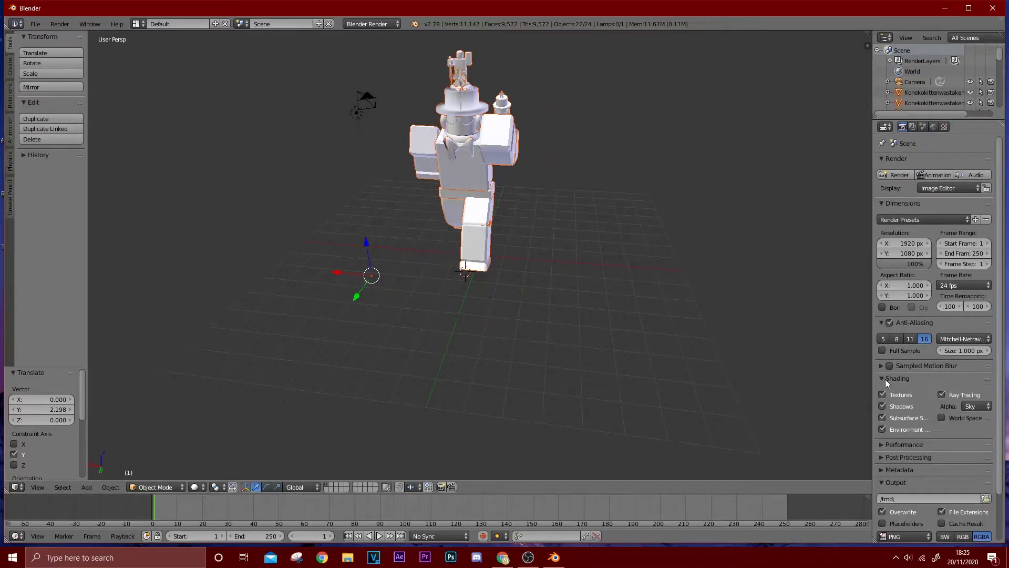
{"action": "left_click", "coordinate": [967, 406]}
{"action": "left_click", "coordinate": [953, 381]}
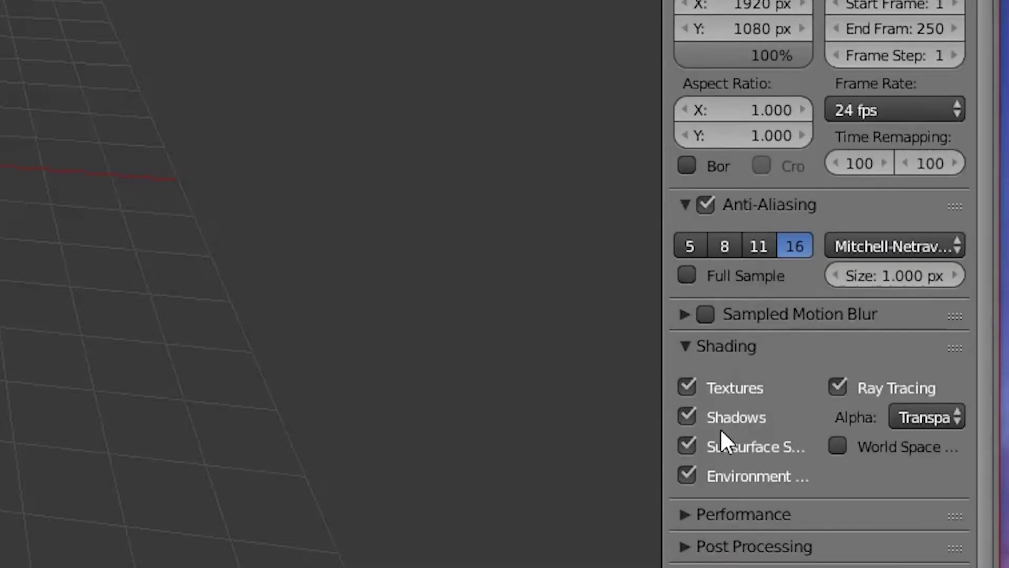
{"action": "scroll", "coordinate": [720, 428], "scroll_direction": "up", "scroll_amount": 3}
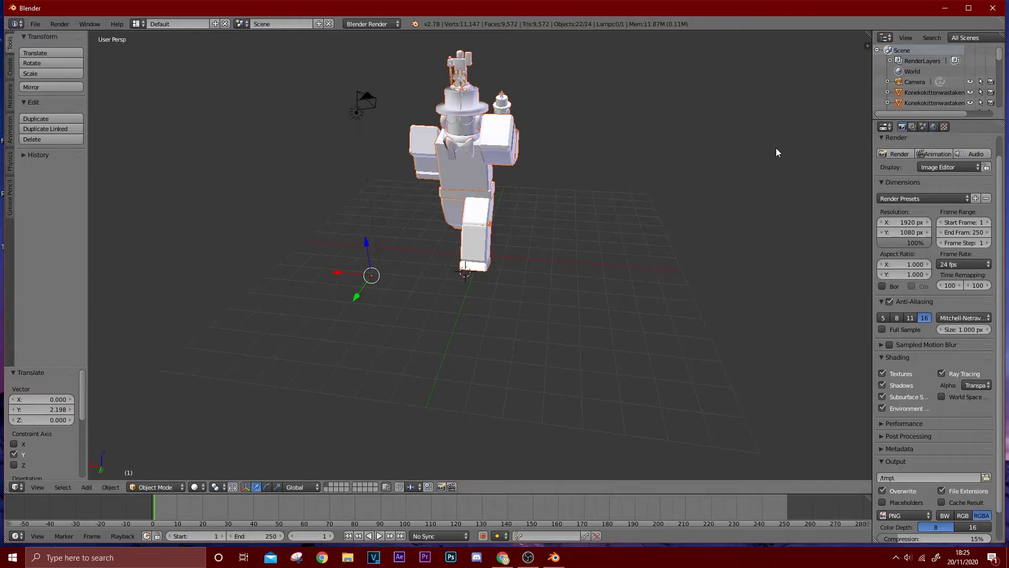
Look through the camera and fly it around until it frames the character's upper body from the front
{"action": "left_click", "coordinate": [617, 236]}
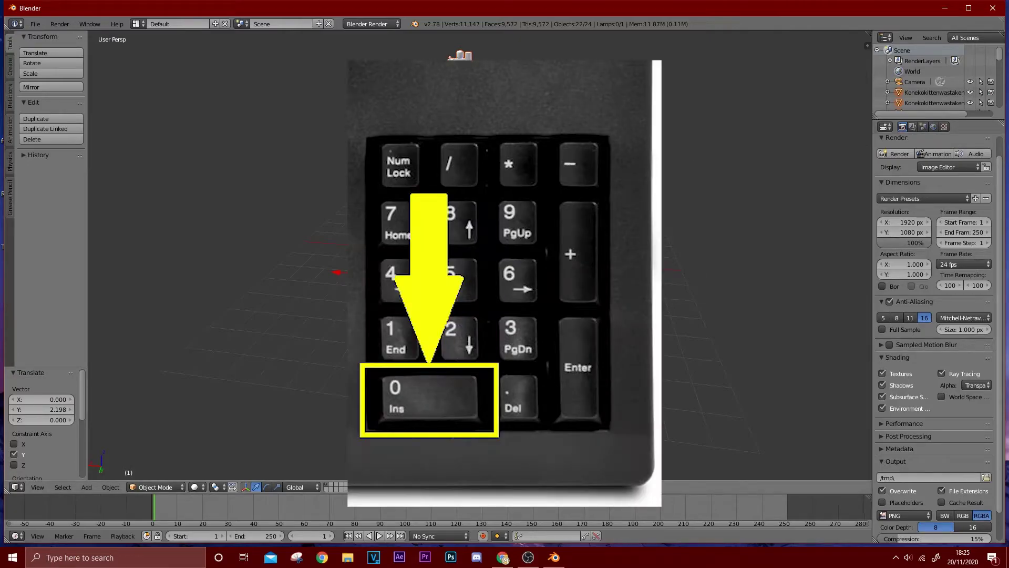
{"action": "key", "text": "KP_0"}
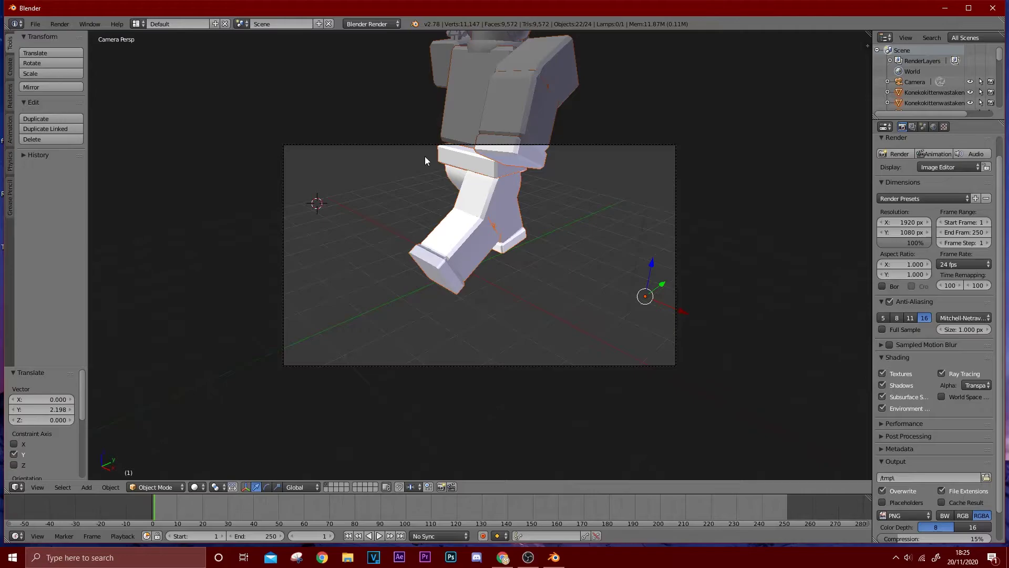
{"action": "key", "text": "shift+f"}
{"action": "key", "text": "d"}
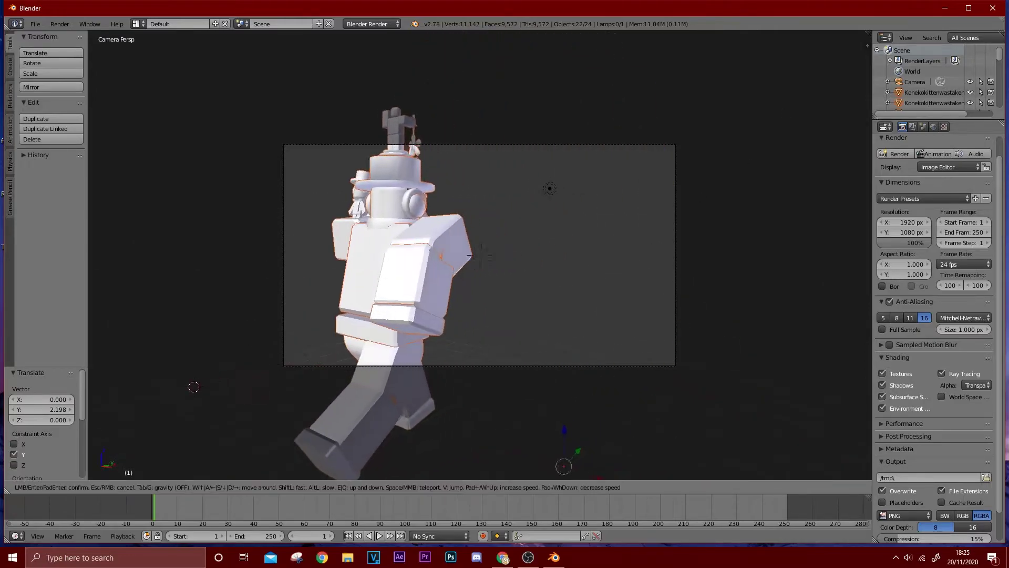
{"action": "key", "text": "w"}
{"action": "key", "text": "d"}
{"action": "key", "text": "w"}
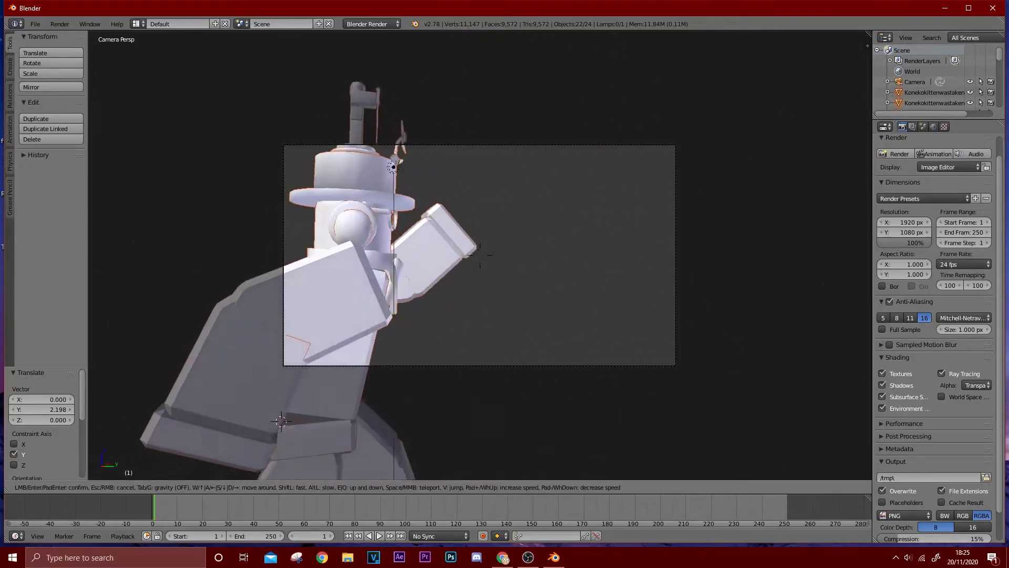
{"action": "key", "text": "d"}
{"action": "key", "text": "s"}
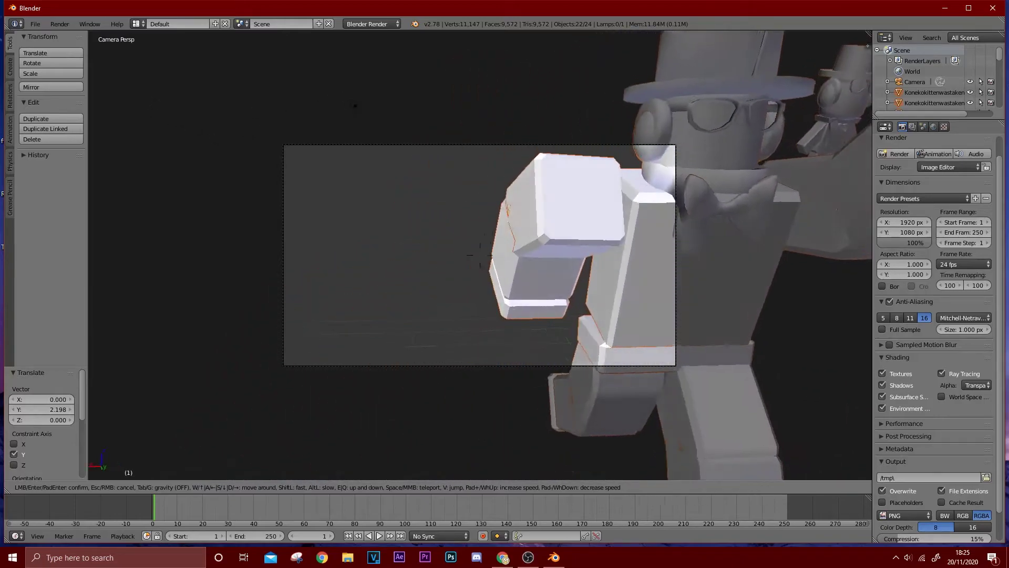
{"action": "key", "text": "s"}
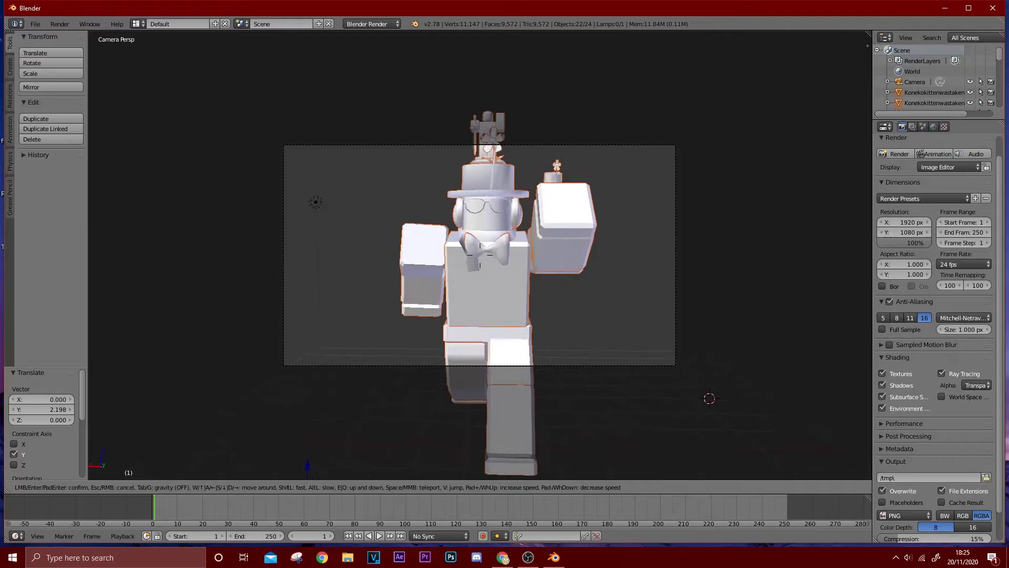
{"action": "left_click", "coordinate": [499, 261]}
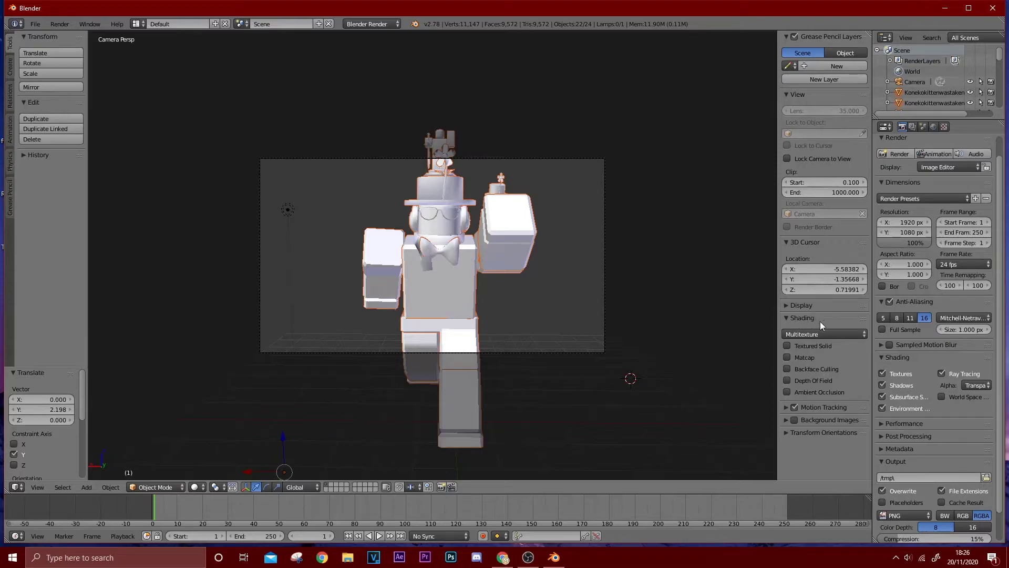
Enable textured solid shading and ambient occlusion in the viewport, with the ambient occlusion strength at 40.2
{"action": "left_click", "coordinate": [790, 342]}
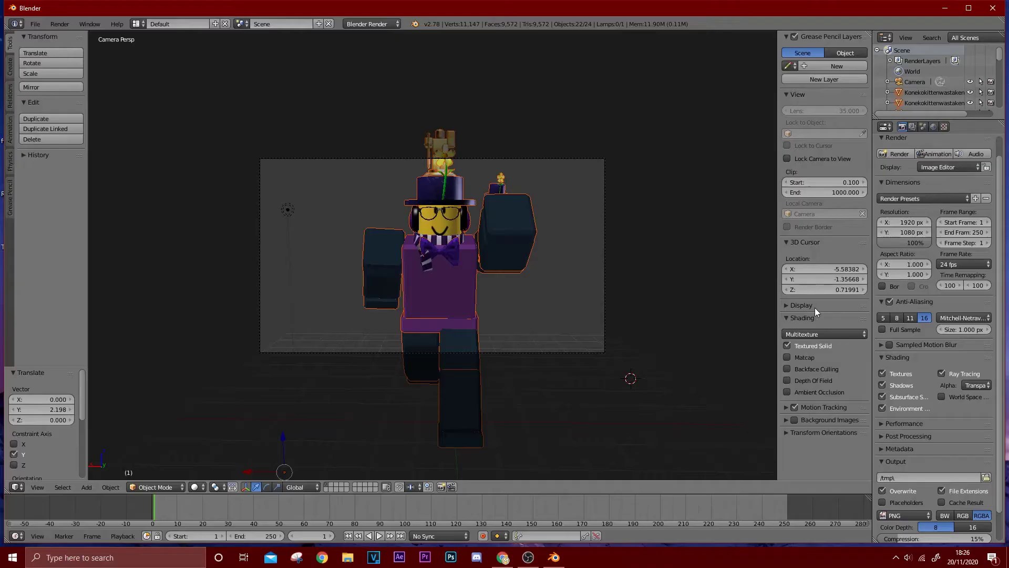
{"action": "left_click", "coordinate": [787, 392]}
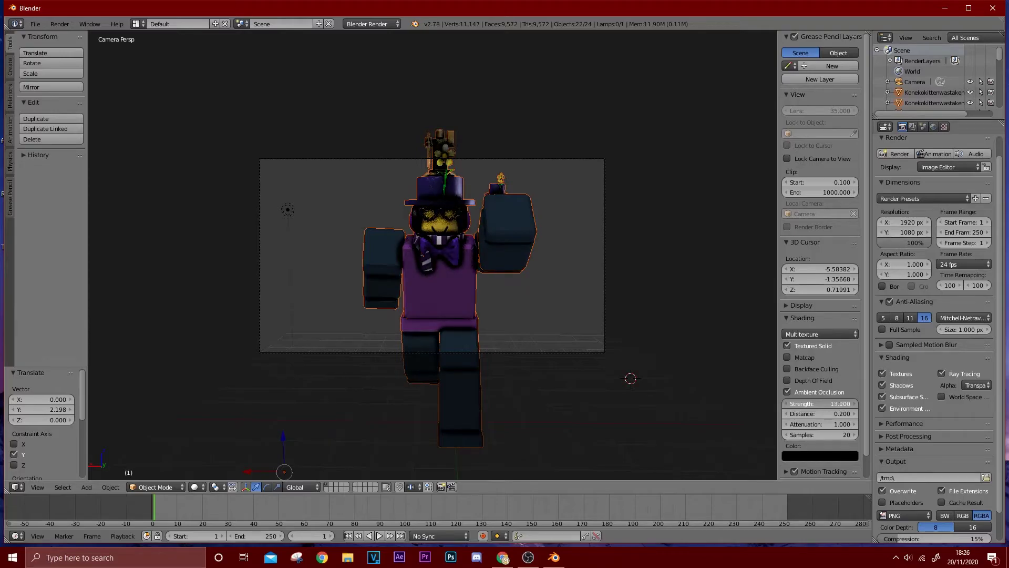
{"action": "mouse_move", "coordinate": [828, 404]}
{"action": "left_mouse_down"}
{"action": "mouse_move", "coordinate": [817, 404]}
{"action": "mouse_move", "coordinate": [875, 403]}
{"action": "mouse_move", "coordinate": [820, 403]}
{"action": "mouse_move", "coordinate": [846, 403]}
{"action": "left_mouse_up"}
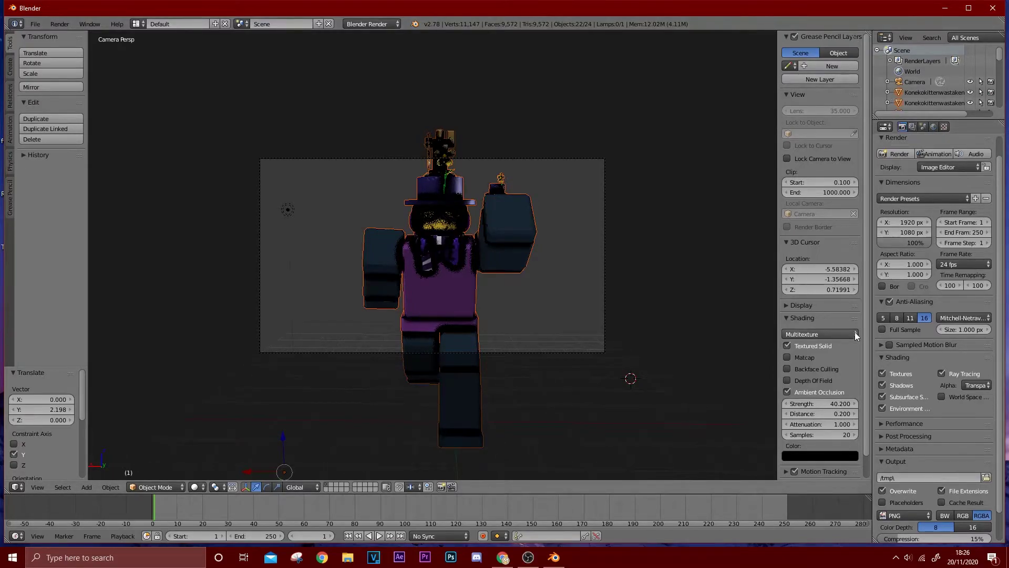
{"action": "left_click", "coordinate": [787, 37]}
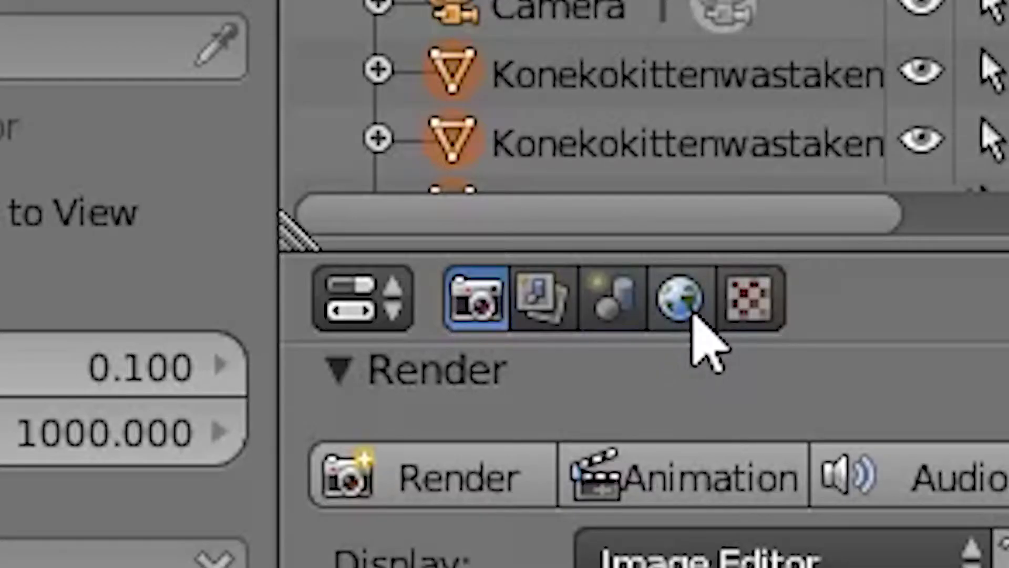
Turn on environment lighting and indirect lighting for the world, with world ambient occlusion left off
{"action": "left_click", "coordinate": [688, 313]}
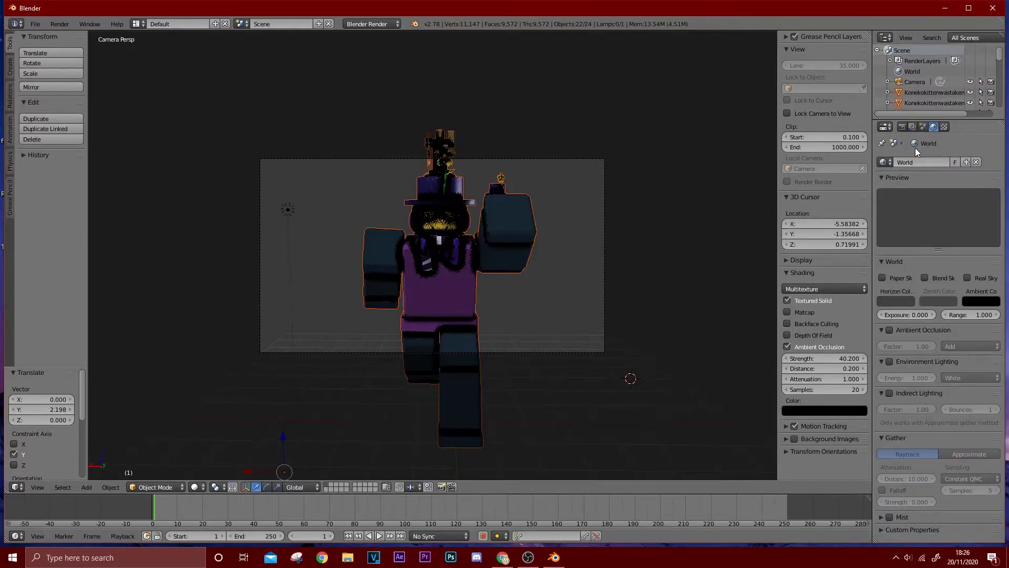
{"action": "left_click", "coordinate": [890, 331]}
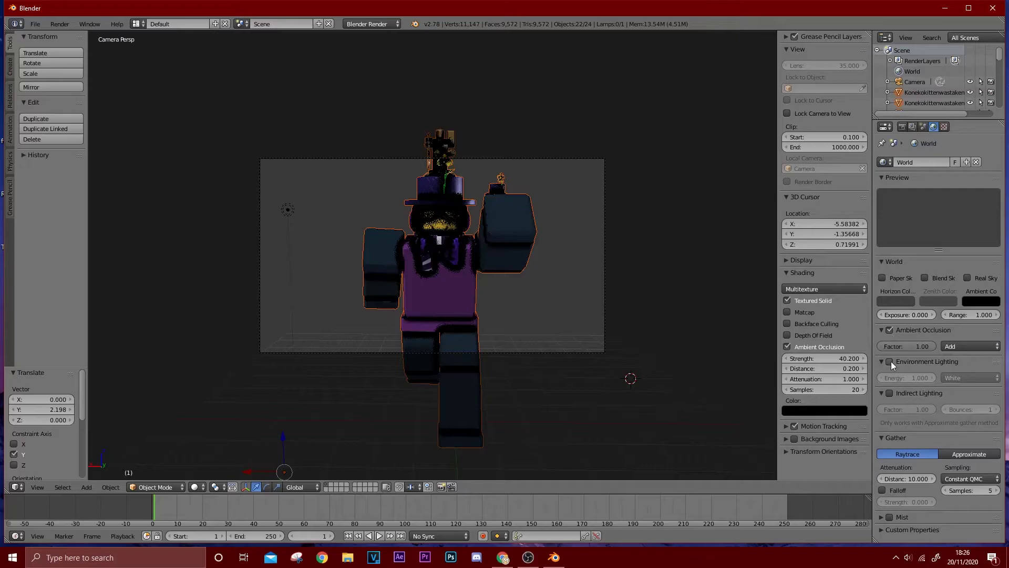
{"action": "left_click", "coordinate": [889, 361]}
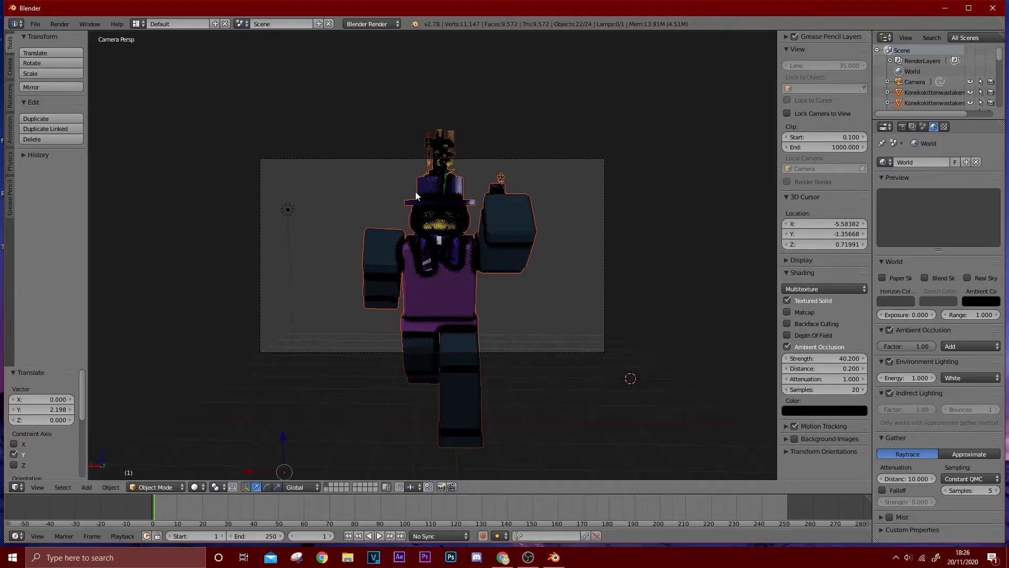
{"action": "left_click", "coordinate": [890, 330]}
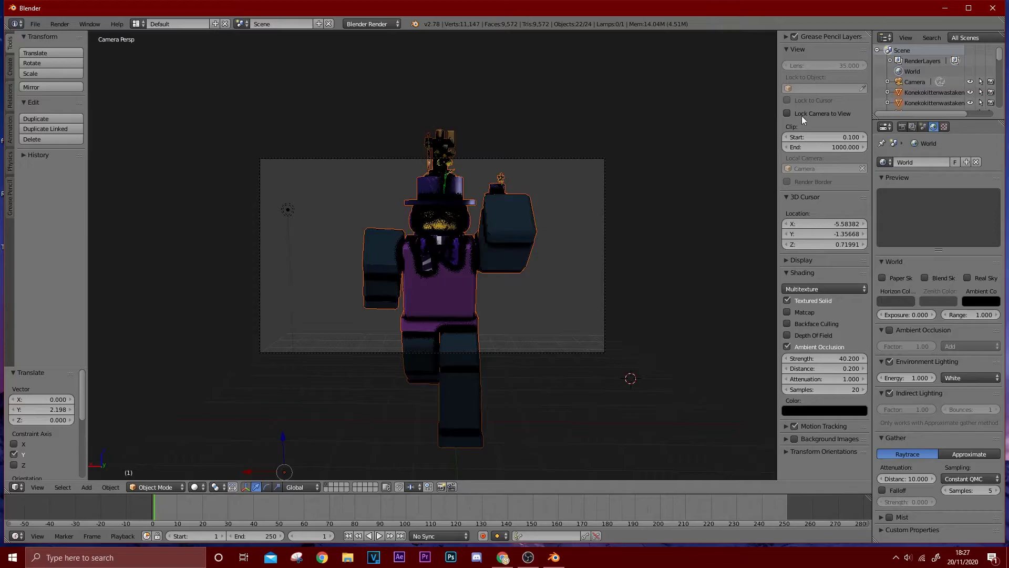
Render the character as a still image from the camera and fit the whole result in view
{"action": "left_click", "coordinate": [903, 128]}
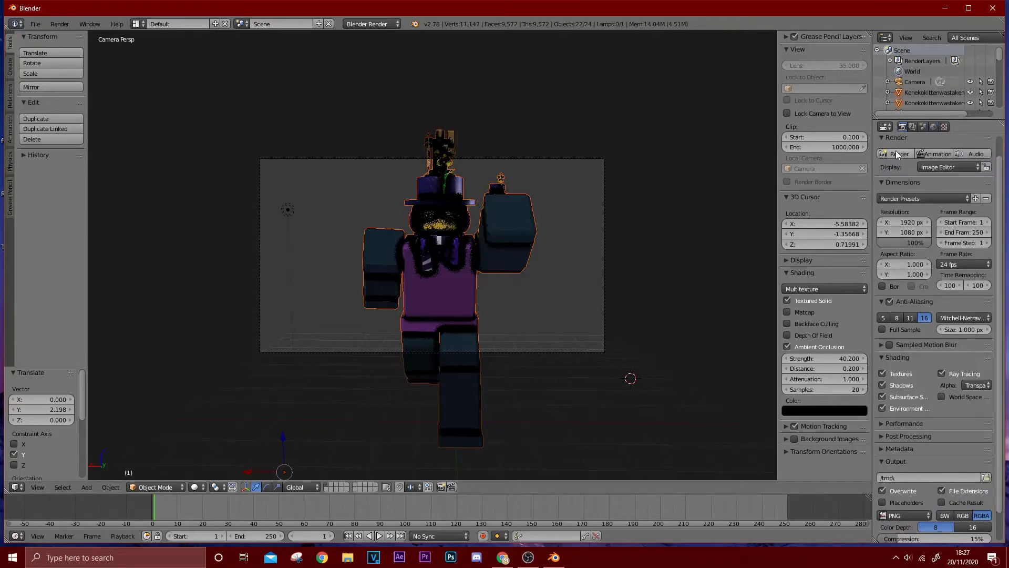
{"action": "left_click", "coordinate": [896, 153]}
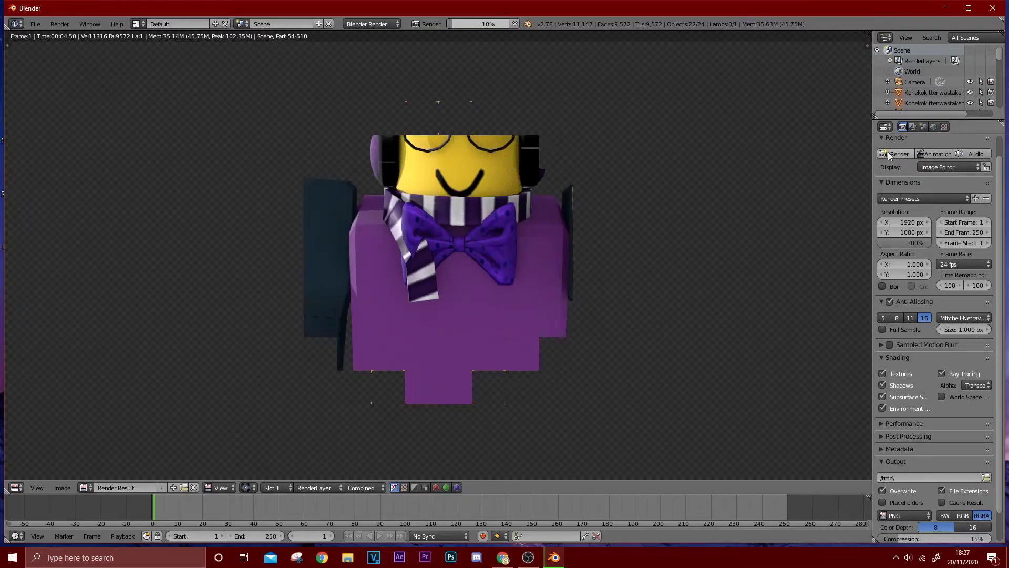
{"action": "scroll", "coordinate": [546, 194], "scroll_direction": "down", "scroll_amount": 2}
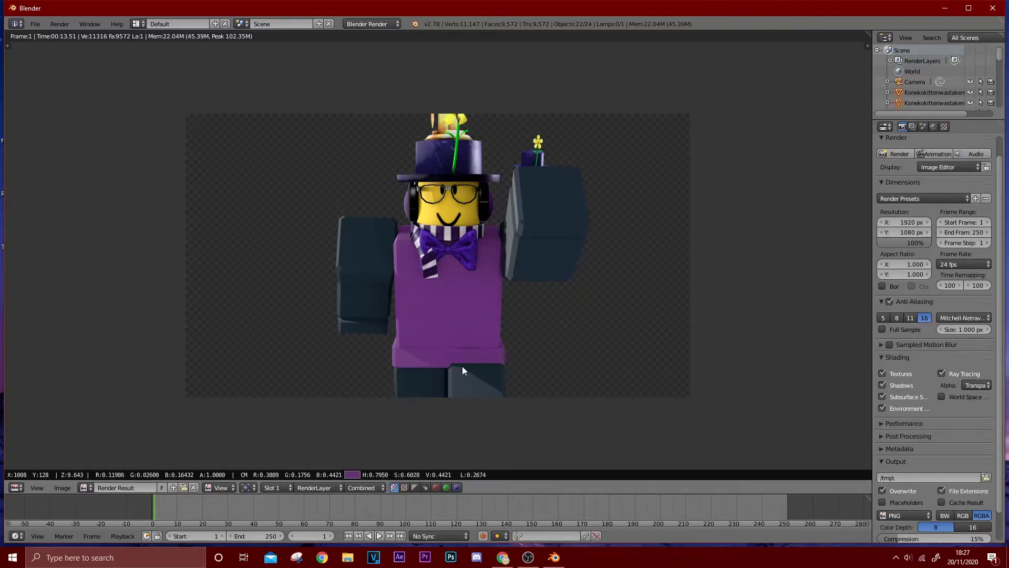
Save the rendered image as a PNG file and quit Blender without saving the scene
{"action": "left_click", "coordinate": [72, 488]}
{"action": "left_click", "coordinate": [83, 419]}
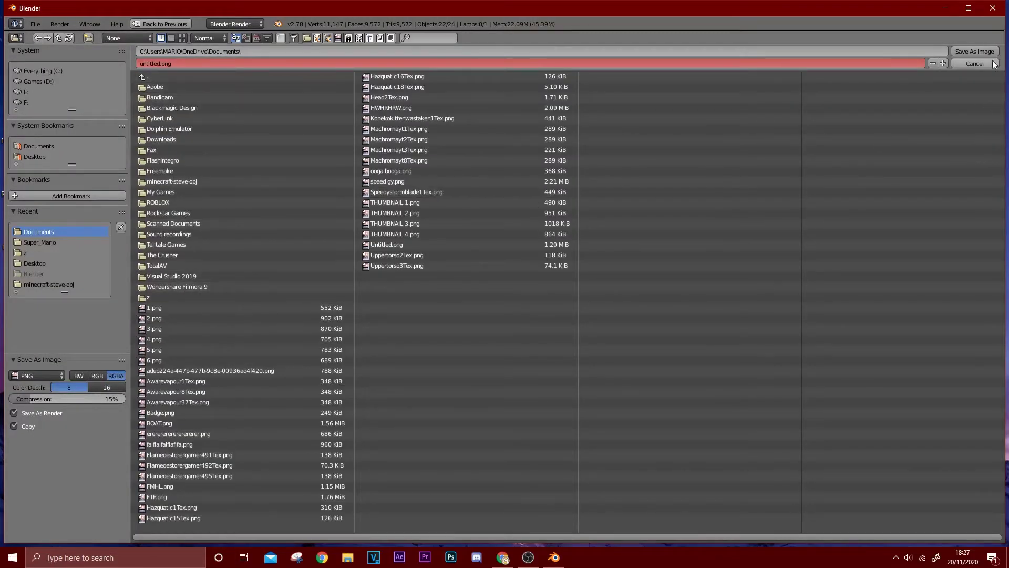
{"action": "left_click", "coordinate": [744, 61]}
{"action": "key", "text": "Return"}
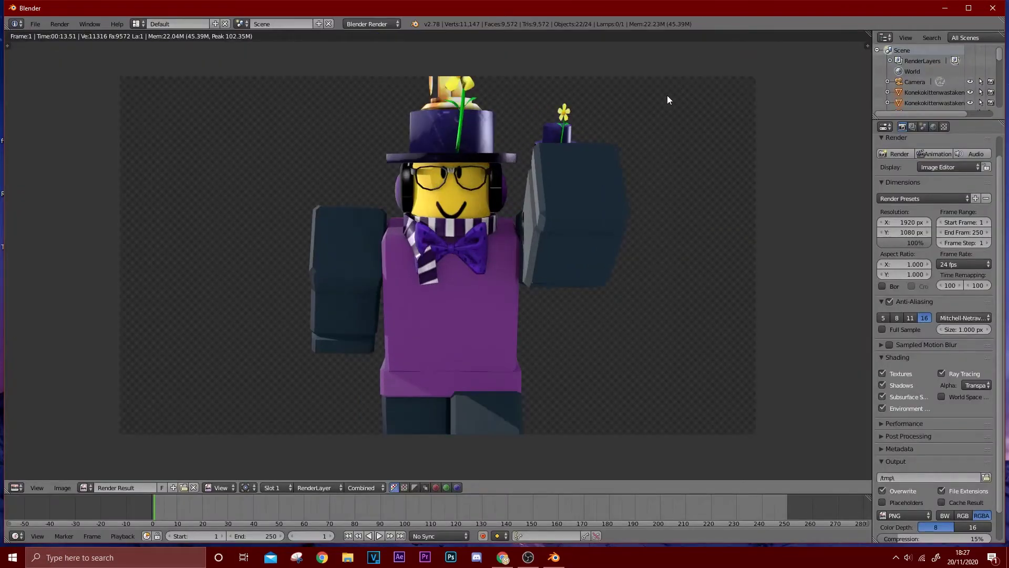
{"action": "left_click", "coordinate": [992, 8]}
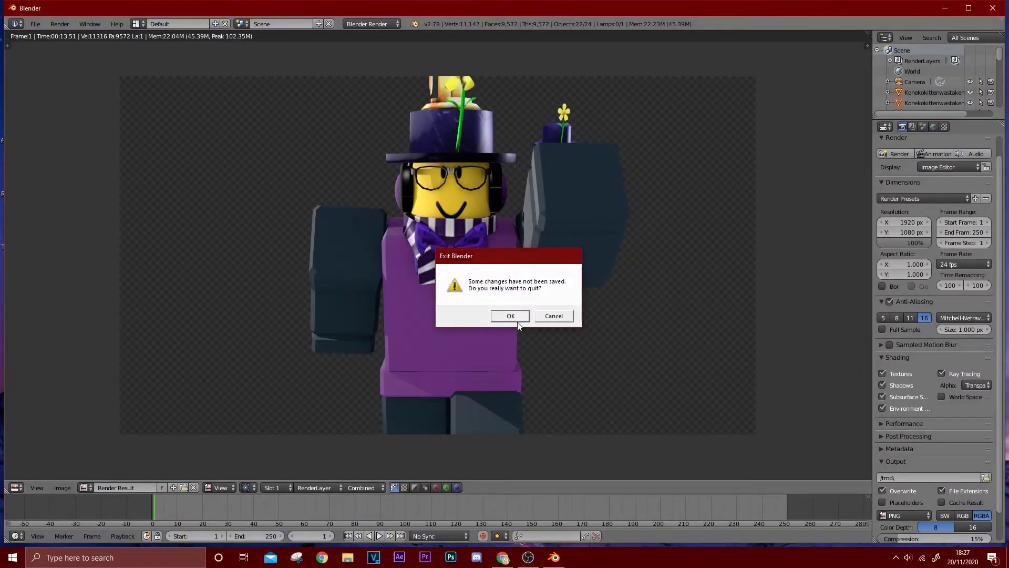
{"action": "left_click", "coordinate": [517, 318]}
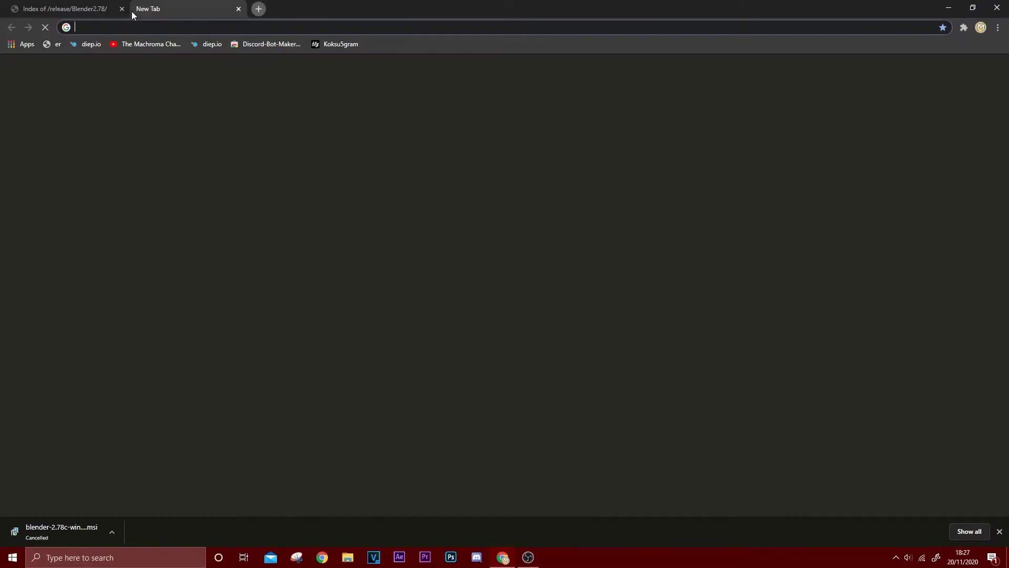
In Chrome, close the Blender download page and open Sketchpad at sketch.io, dismissing the downloads bar
{"action": "left_click", "coordinate": [122, 9]}
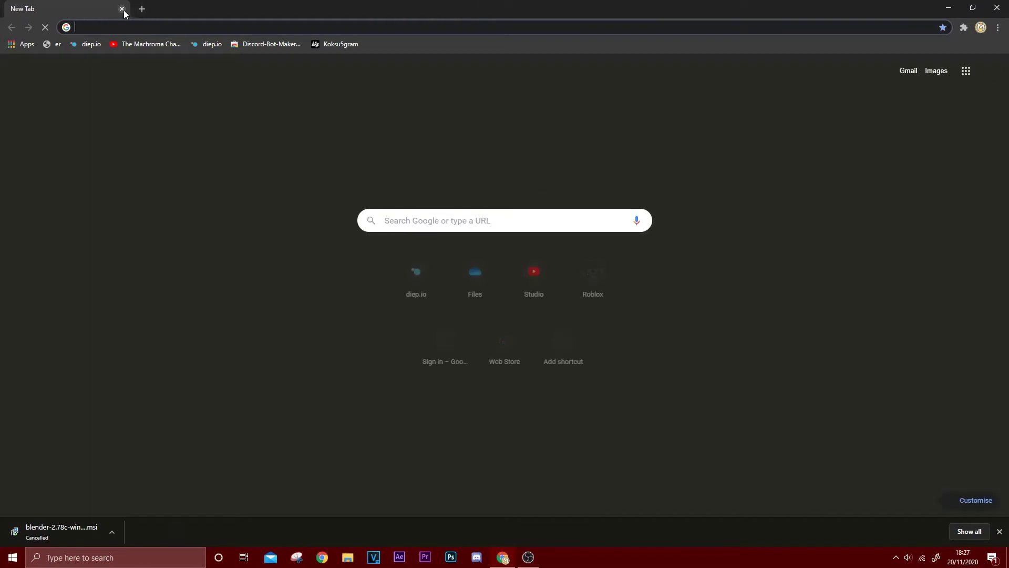
{"action": "type", "text": "sketch"}
{"action": "key", "text": "Return"}
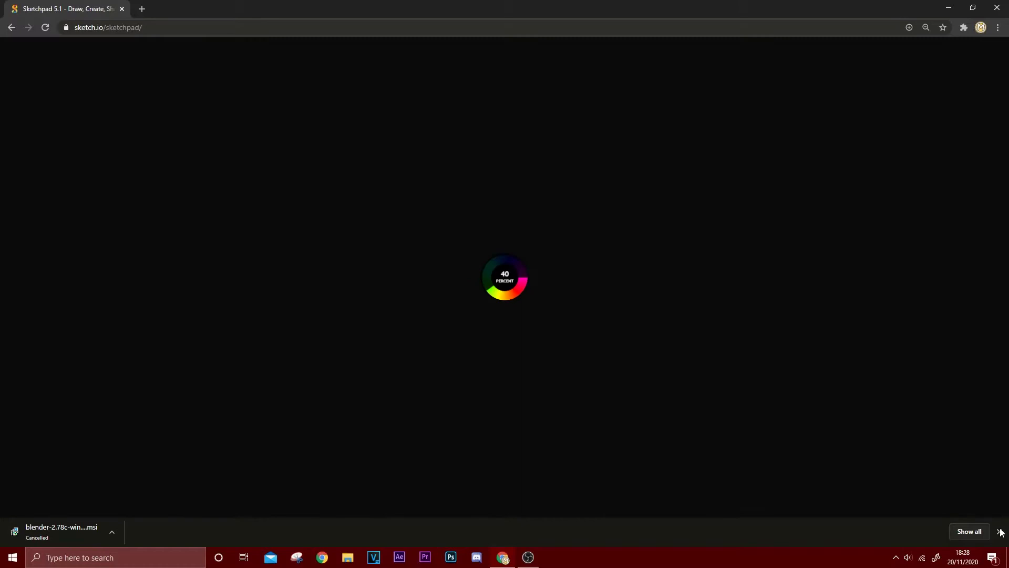
{"action": "left_click", "coordinate": [1000, 531]}
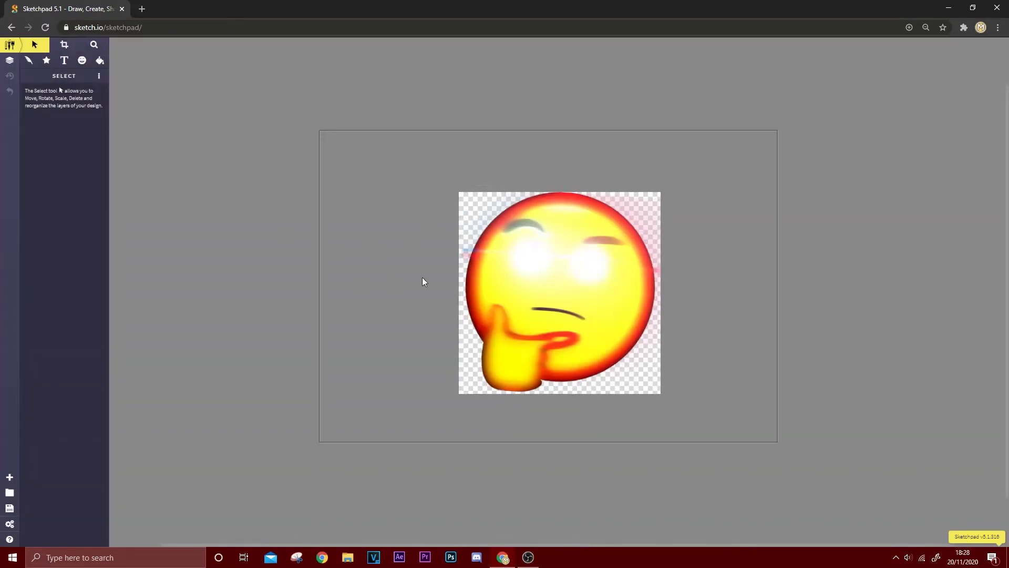
Create a new blank custom-size canvas 1280 px wide in Sketchpad
{"action": "left_click", "coordinate": [10, 476]}
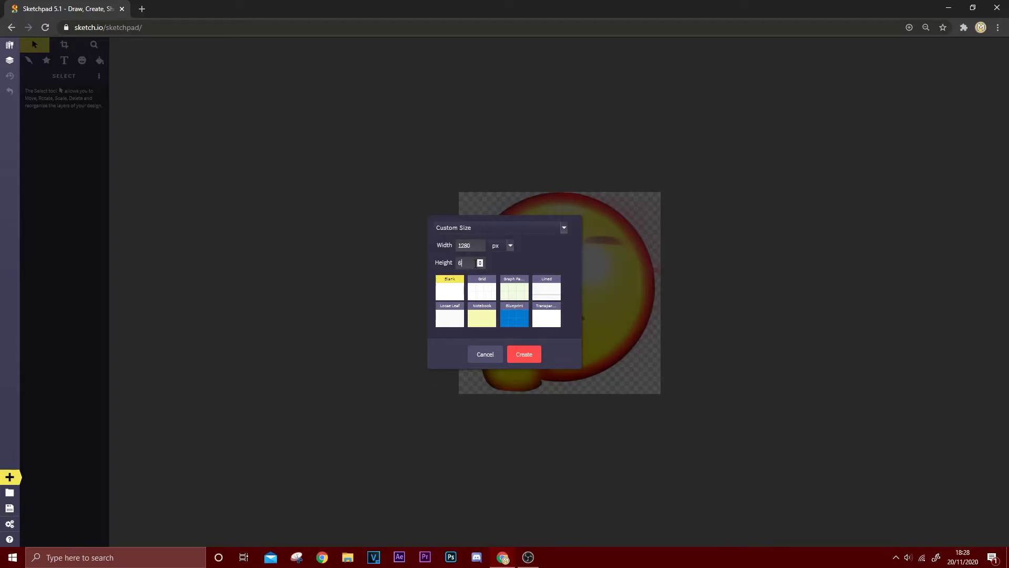
{"action": "left_click", "coordinate": [534, 358]}
{"action": "left_click_drag", "start_coordinate": [298, 133], "coordinate": [827, 427]}
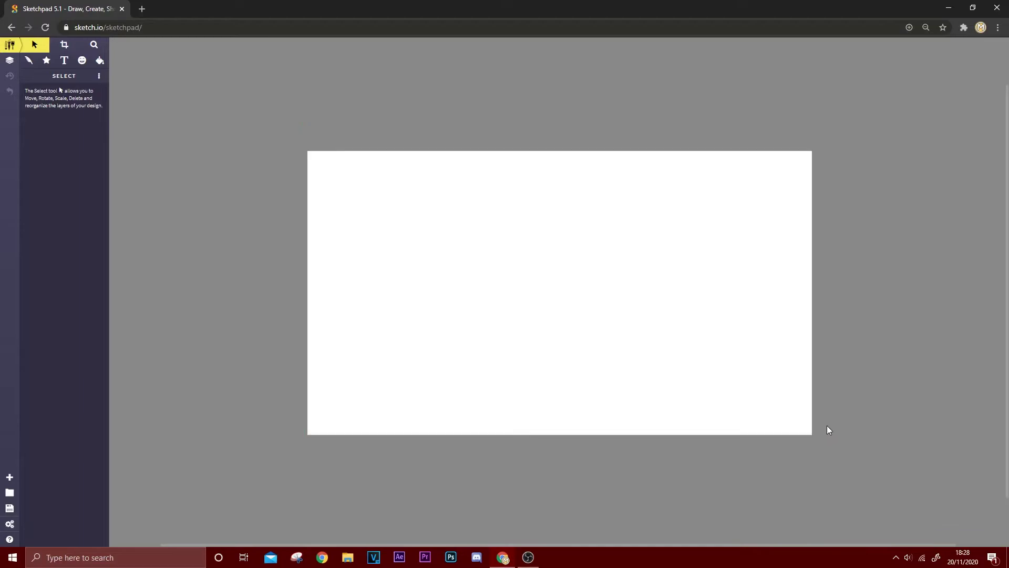
{"action": "left_click", "coordinate": [998, 27]}
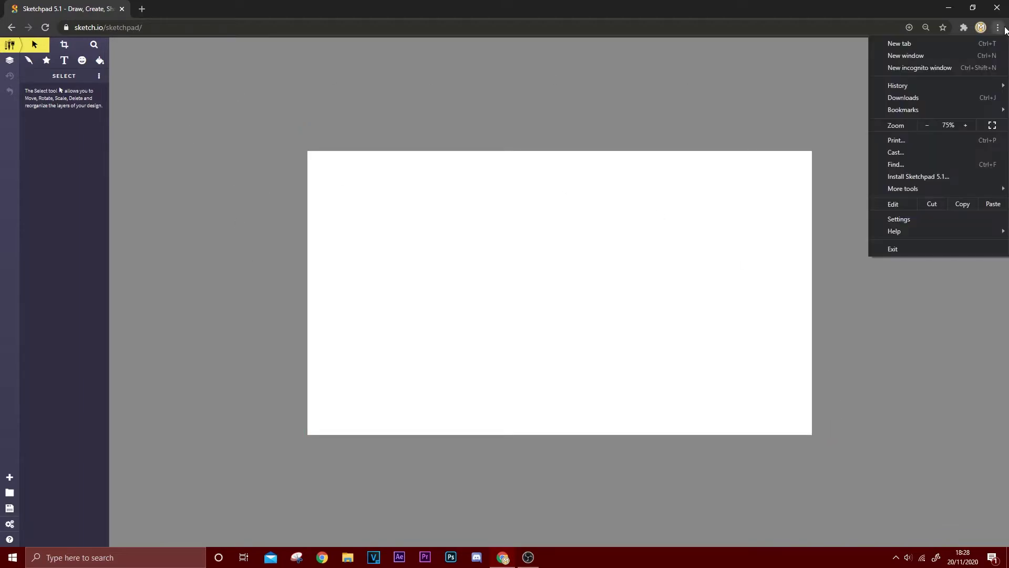
{"action": "left_click", "coordinate": [514, 113]}
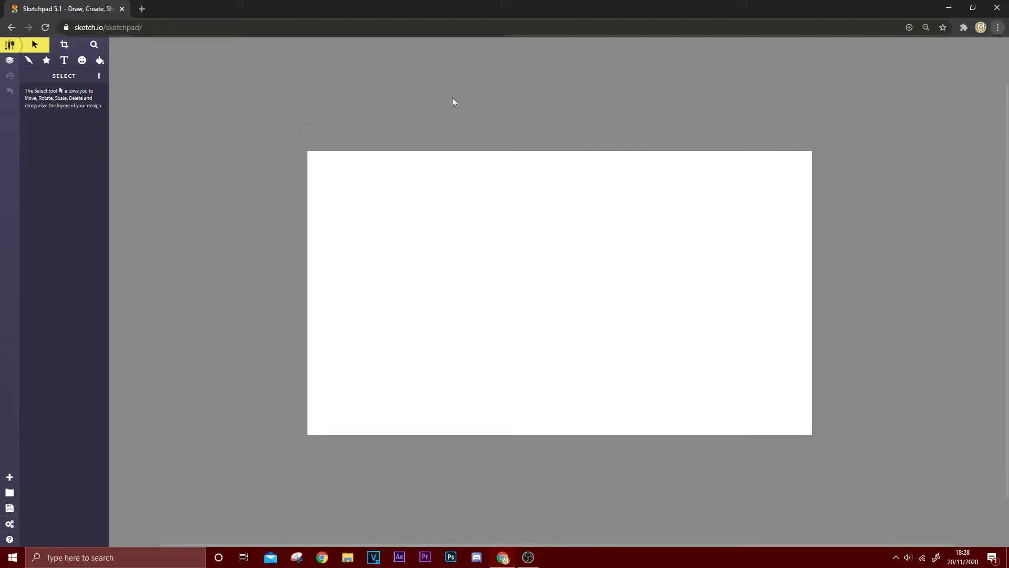
Place the character render KonekoPreview from the OneDrive Documents folder onto the Sketchpad canvas
{"action": "left_click", "coordinate": [348, 556]}
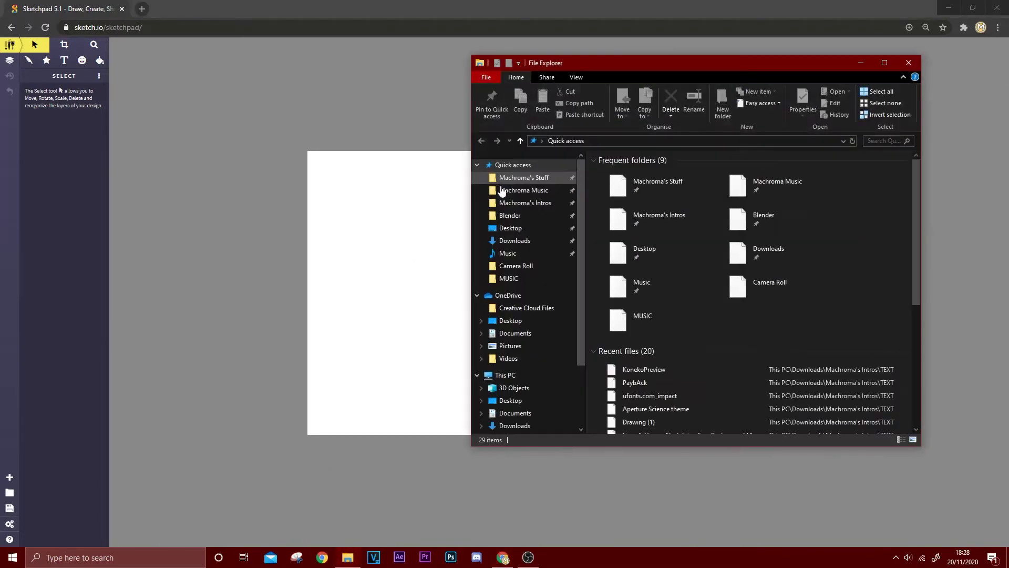
{"action": "left_click", "coordinate": [513, 332]}
{"action": "scroll", "coordinate": [775, 263], "scroll_direction": "down", "scroll_amount": 10}
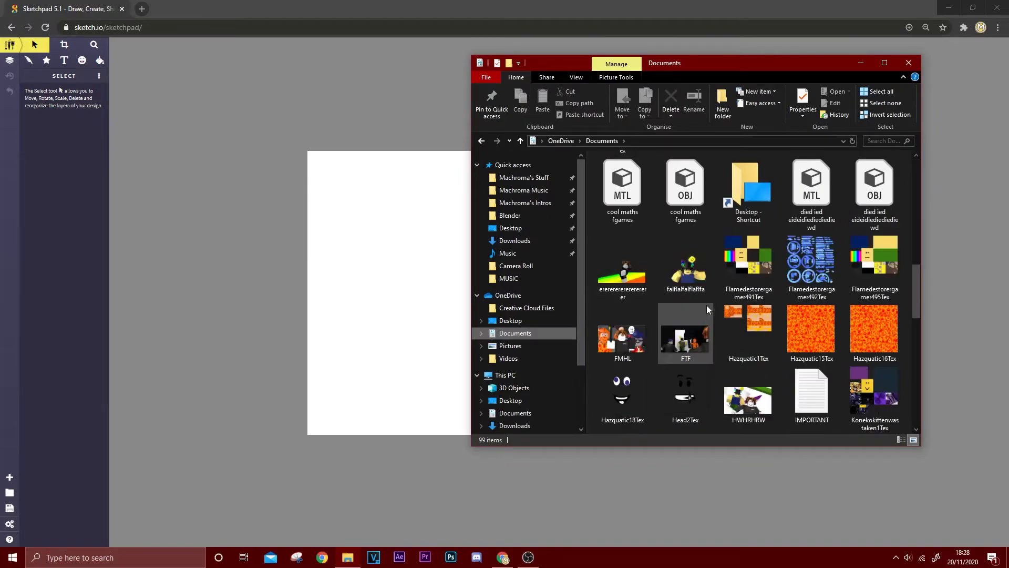
{"action": "scroll", "coordinate": [794, 324], "scroll_direction": "down", "scroll_amount": 3}
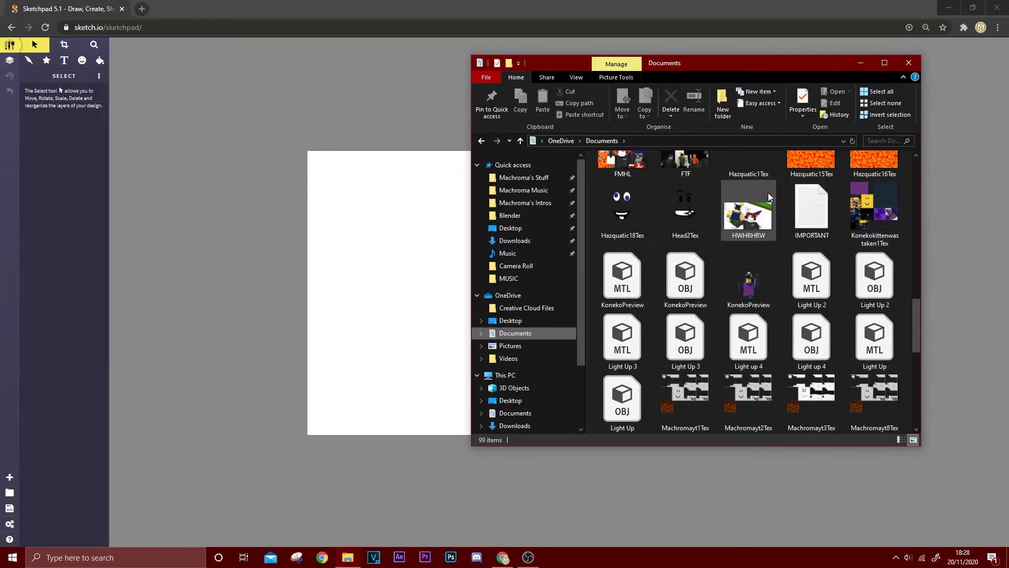
{"action": "left_click", "coordinate": [752, 287]}
{"action": "mouse_move", "coordinate": [753, 285]}
{"action": "left_mouse_down"}
{"action": "mouse_move", "coordinate": [678, 328]}
{"action": "mouse_move", "coordinate": [327, 263]}
{"action": "left_mouse_up"}
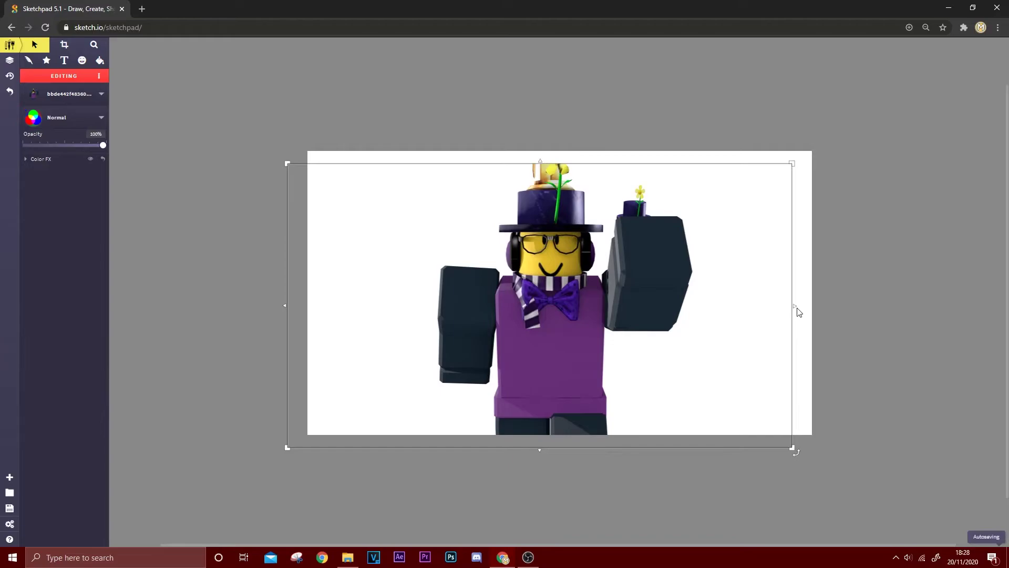
Enlarge and reposition the character render until it extends past the canvas edges, with the character centred and its legs cropped off
{"action": "left_click_drag", "start_coordinate": [793, 305], "coordinate": [765, 293]}
{"action": "left_click", "coordinate": [897, 302]}
{"action": "left_click", "coordinate": [905, 294]}
{"action": "left_click", "coordinate": [644, 288]}
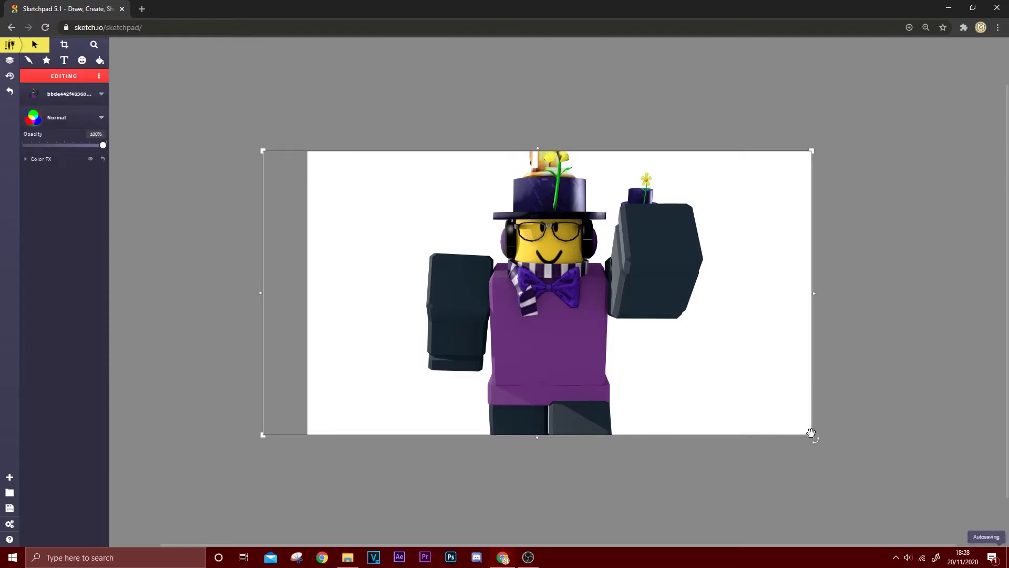
{"action": "left_click_drag", "start_coordinate": [812, 436], "coordinate": [792, 428]}
{"action": "left_click", "coordinate": [941, 396]}
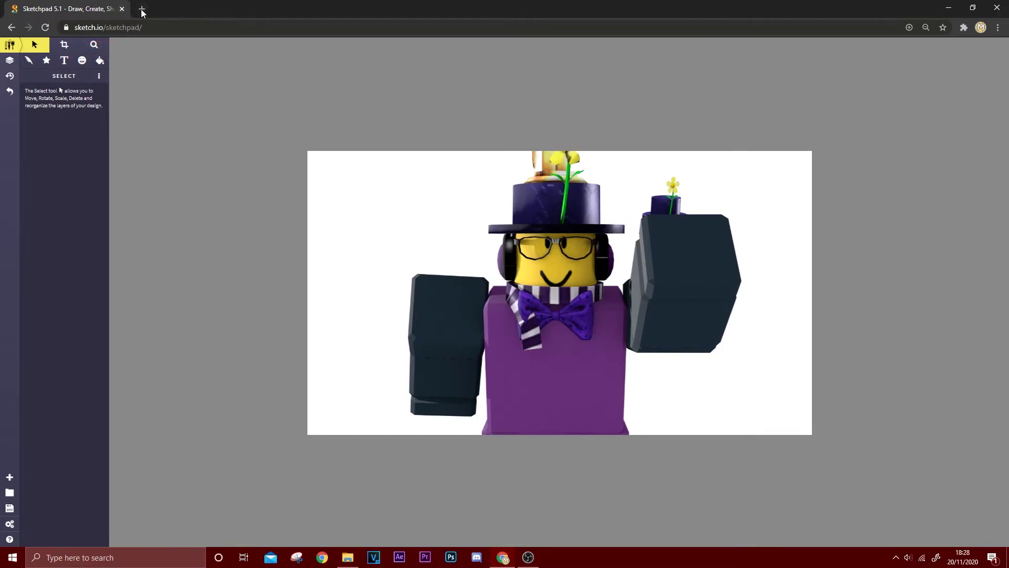
Search Google Images for a radial background and open the pink Radial Background by Kishmond on DeviantArt
{"action": "left_click", "coordinate": [142, 8]}
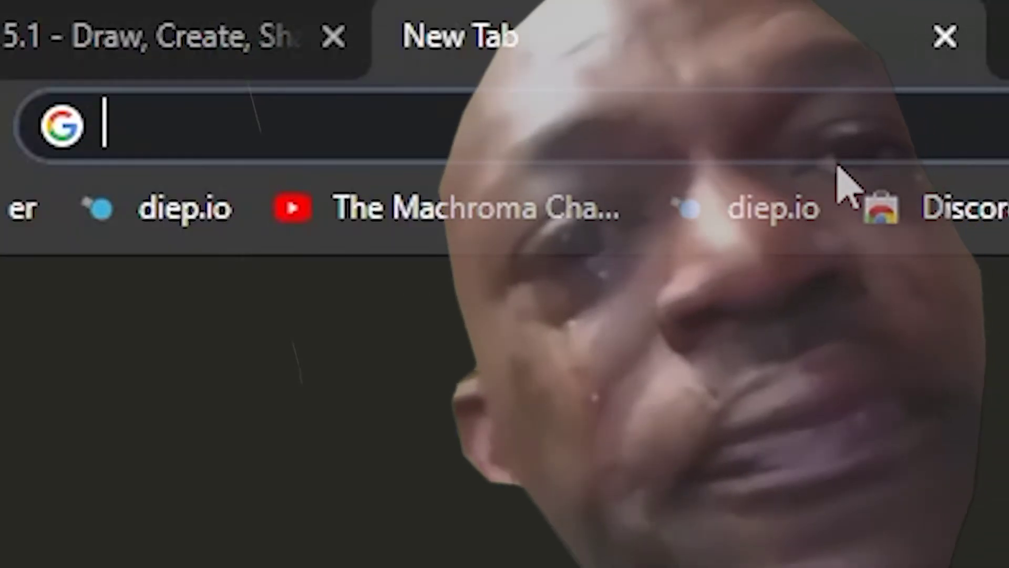
{"action": "type", "text": "google image"}
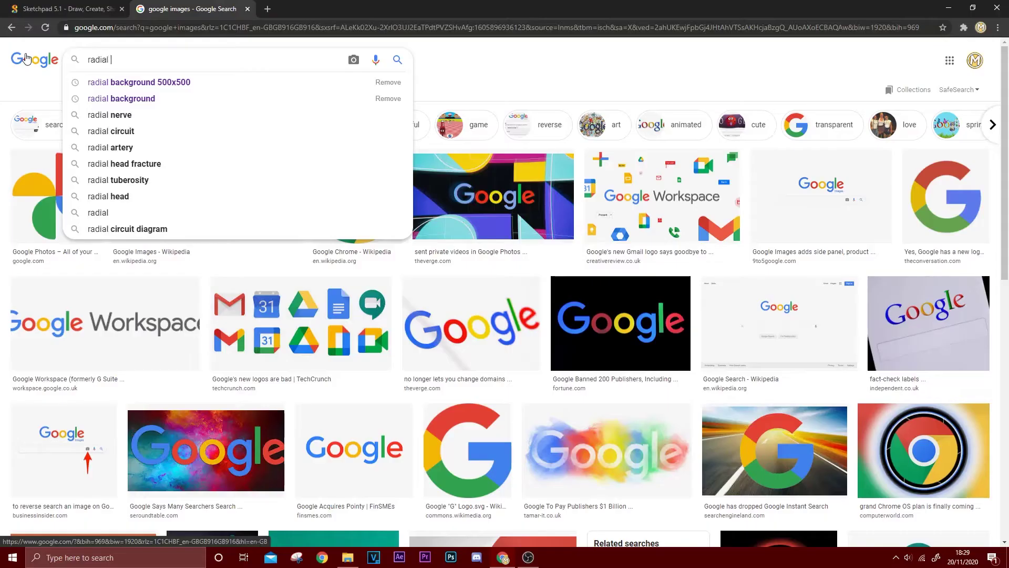
{"action": "type", "text": "back"}
{"action": "left_click", "coordinate": [146, 99]}
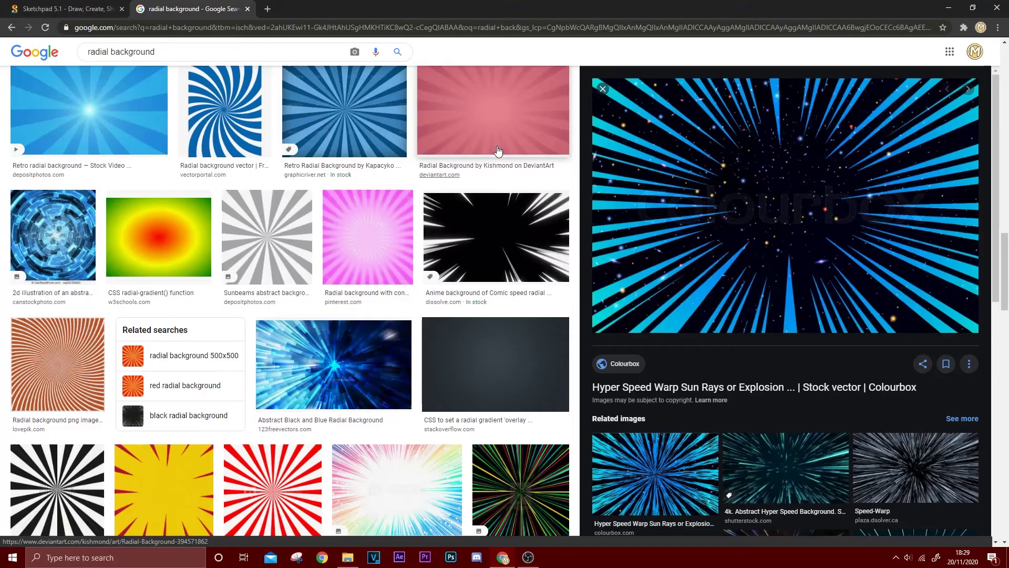
{"action": "left_click", "coordinate": [493, 115]}
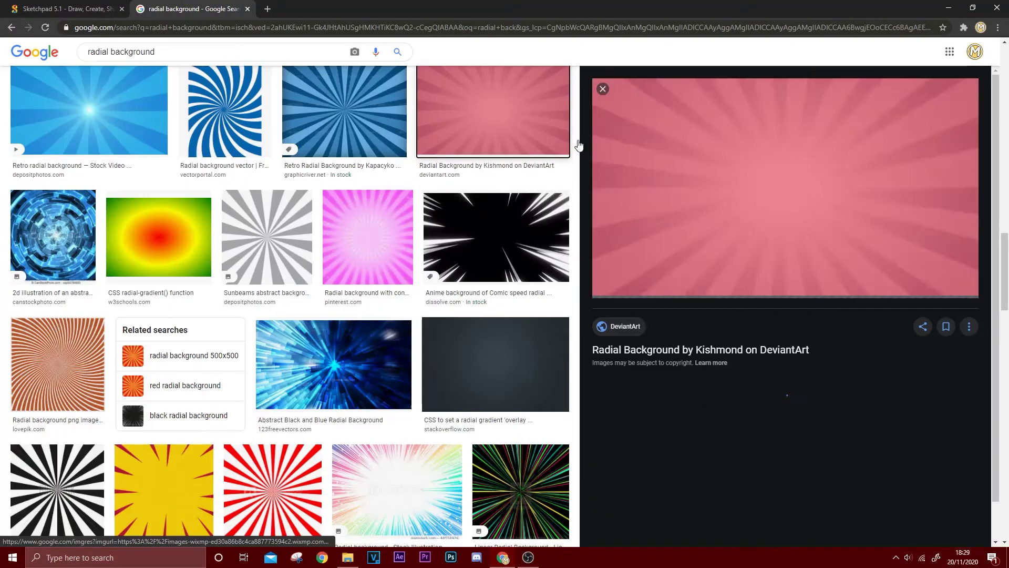
Copy the pink radial background, paste it into the Sketchpad drawing and fit it to the whole canvas
{"action": "right_click", "coordinate": [767, 200]}
{"action": "left_click", "coordinate": [793, 299]}
{"action": "left_click", "coordinate": [69, 9]}
{"action": "key", "text": "ctrl+v"}
{"action": "left_click_drag", "start_coordinate": [818, 412], "coordinate": [579, 275]}
{"action": "left_click", "coordinate": [232, 151]}
{"action": "left_click", "coordinate": [232, 145]}
Send the pink radial background behind the character render and deselect it
{"action": "right_click", "coordinate": [405, 214]}
{"action": "left_click", "coordinate": [428, 284]}
{"action": "left_click", "coordinate": [313, 83]}
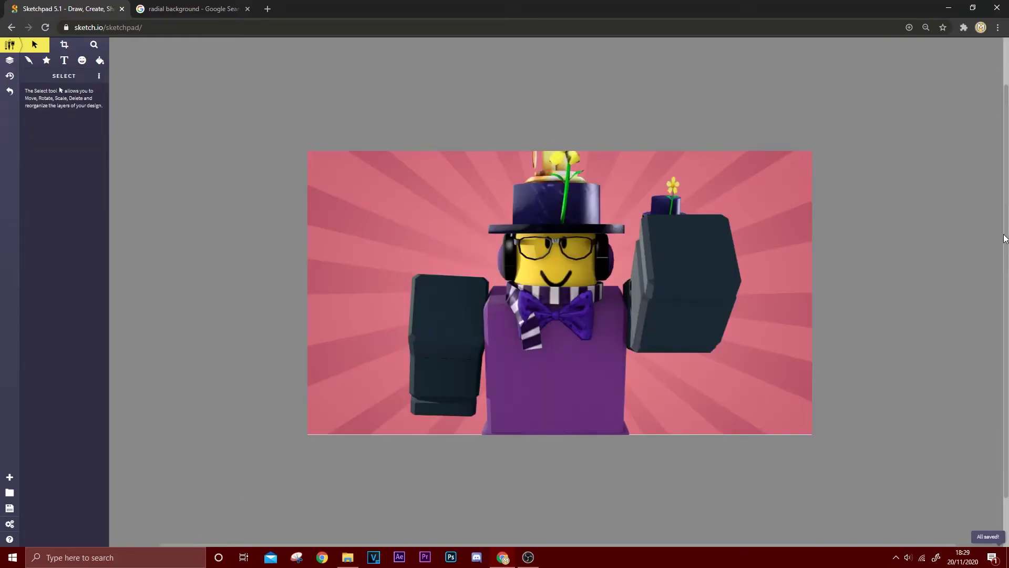
Paint a blurred purple glow around the character's arms, body and hat with a 40 px Paintbrush
{"action": "left_click", "coordinate": [29, 61]}
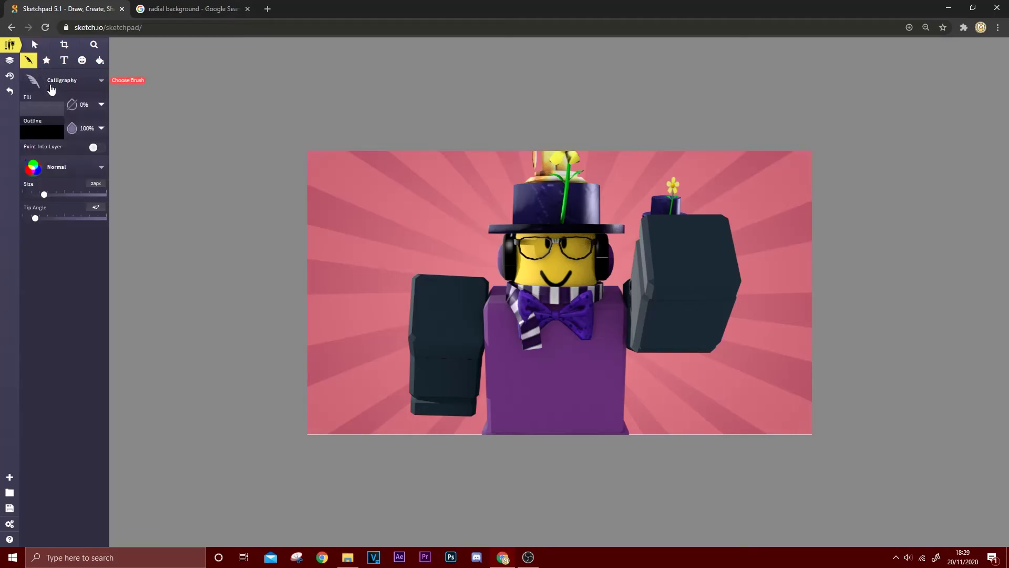
{"action": "left_click", "coordinate": [50, 84]}
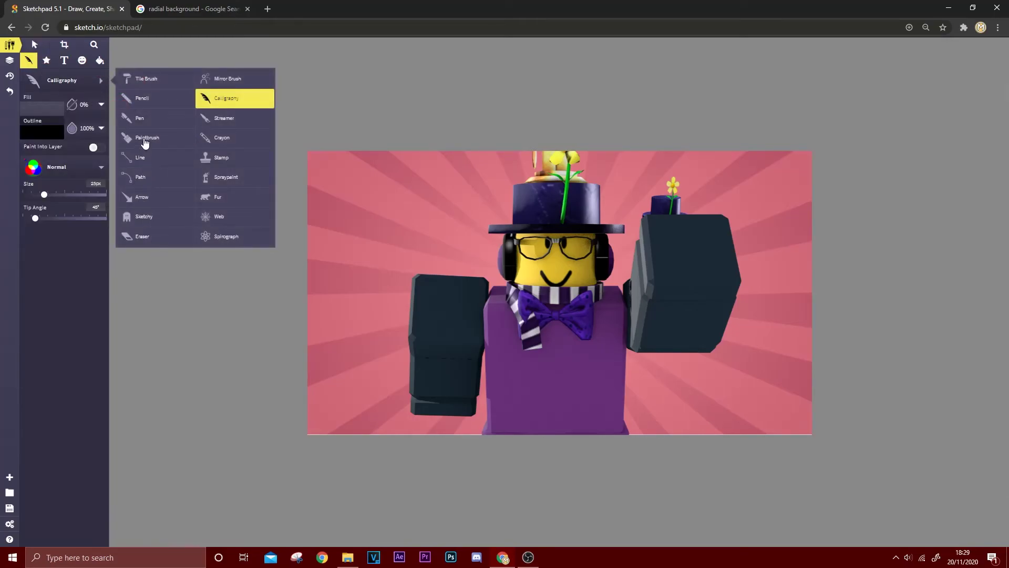
{"action": "left_click", "coordinate": [145, 140]}
{"action": "left_click", "coordinate": [43, 132]}
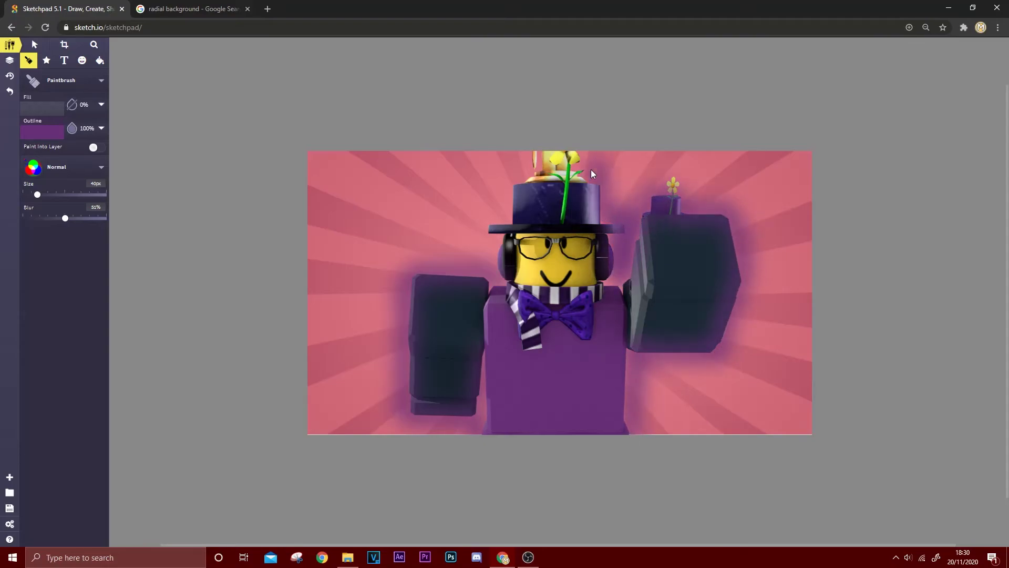
{"action": "key", "text": "v"}
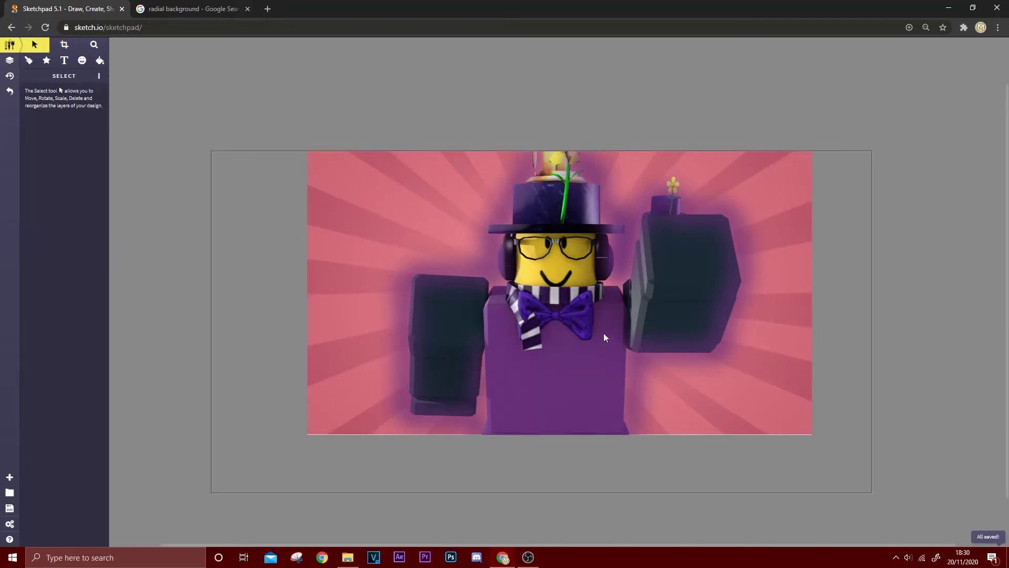
{"action": "left_click", "coordinate": [412, 277]}
{"action": "right_click", "coordinate": [412, 277]}
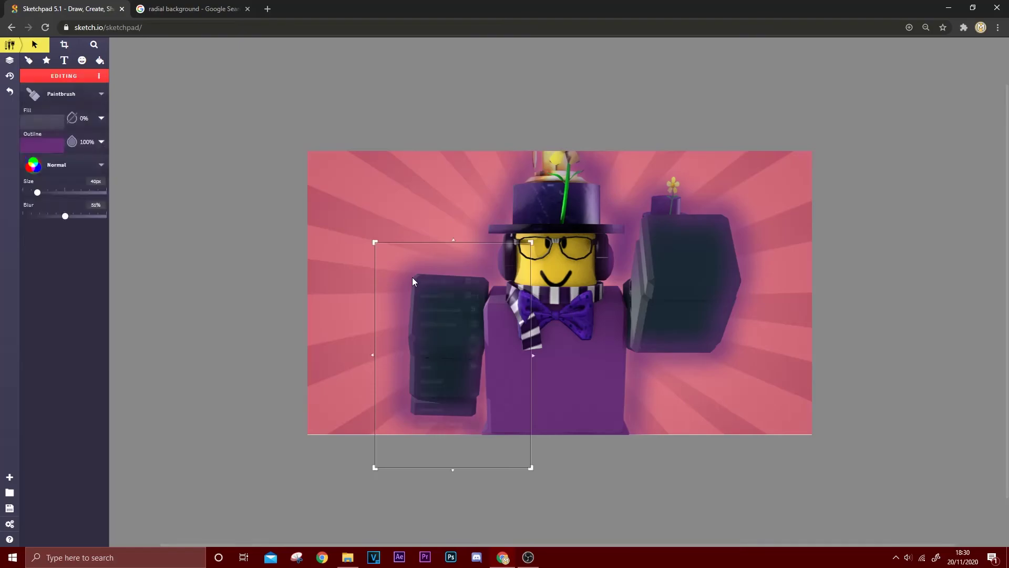
{"action": "left_click", "coordinate": [240, 148]}
{"action": "left_click", "coordinate": [475, 97]}
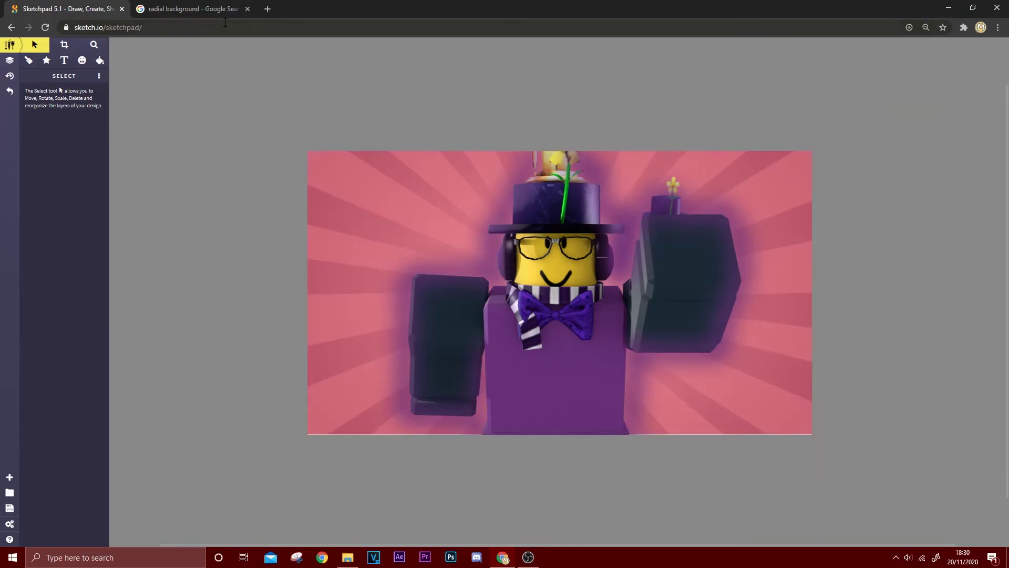
Adjust the character render's Color FX to 151% saturation and -0.02 contrast, and slightly raise its brightness
{"action": "left_click", "coordinate": [562, 364]}
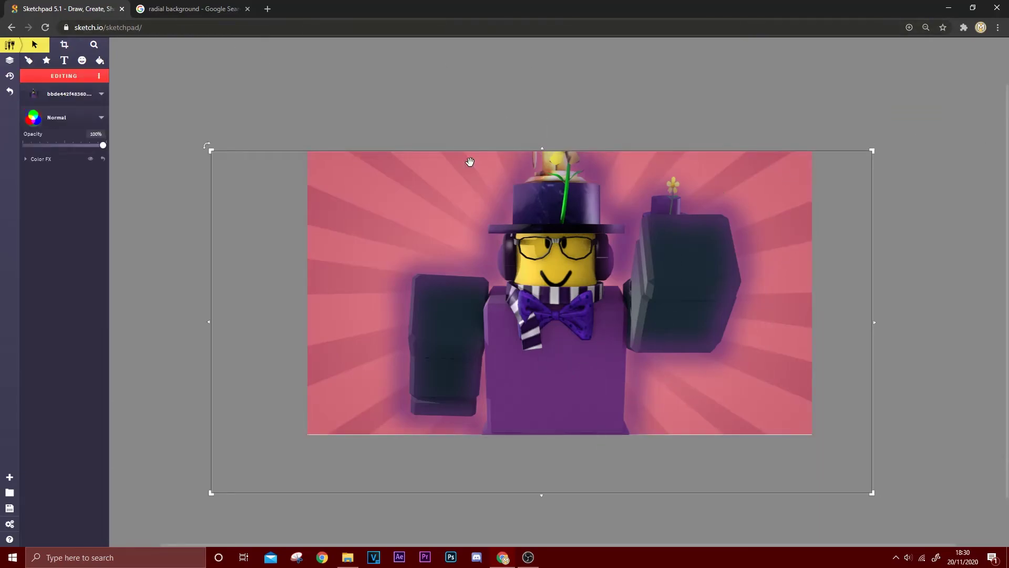
{"action": "left_click", "coordinate": [27, 159]}
{"action": "mouse_move", "coordinate": [68, 184]}
{"action": "left_mouse_down"}
{"action": "mouse_move", "coordinate": [103, 182]}
{"action": "mouse_move", "coordinate": [77, 190]}
{"action": "left_mouse_up"}
{"action": "left_click_drag", "start_coordinate": [52, 251], "coordinate": [72, 279]}
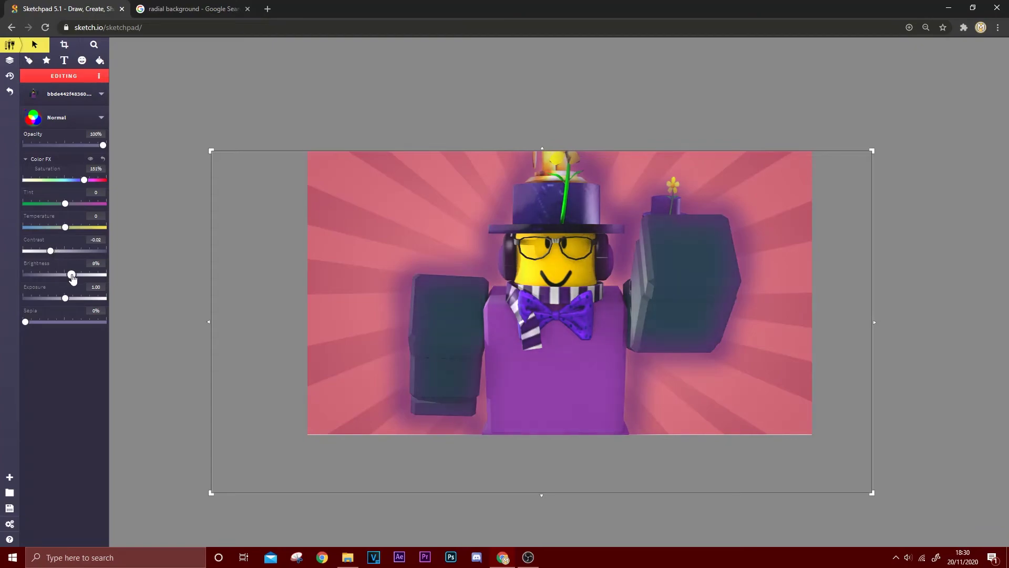
{"action": "left_click", "coordinate": [178, 78]}
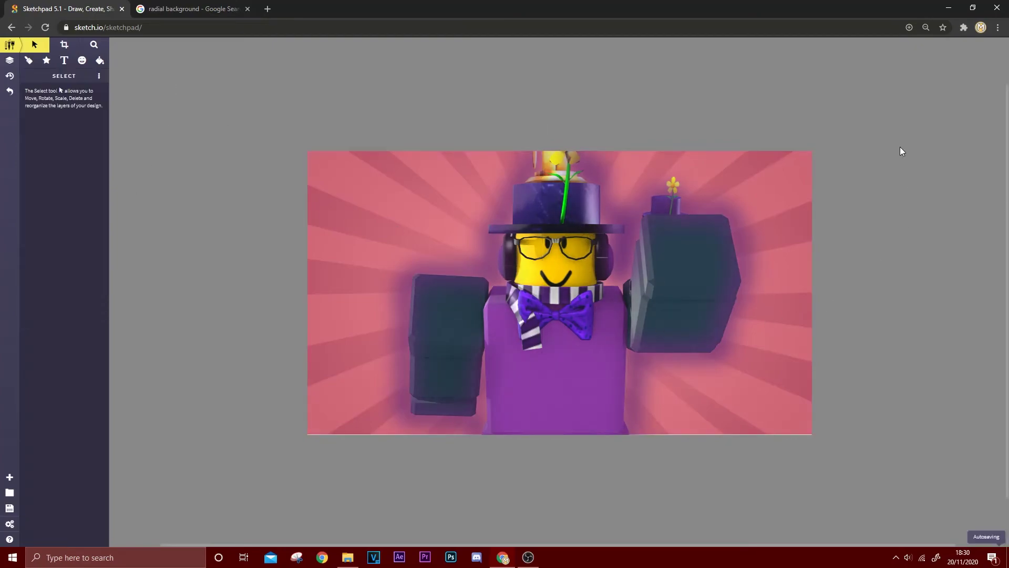
Recolour the radial background purple using Color FX with 40% saturation, tint 100 and temperature about -68
{"action": "left_click", "coordinate": [802, 162]}
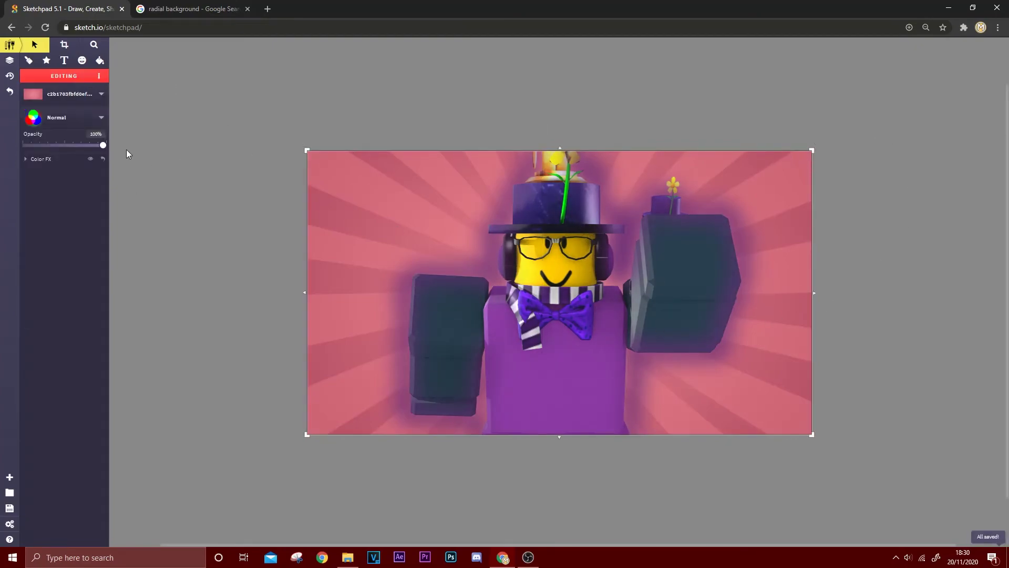
{"action": "left_click", "coordinate": [34, 158]}
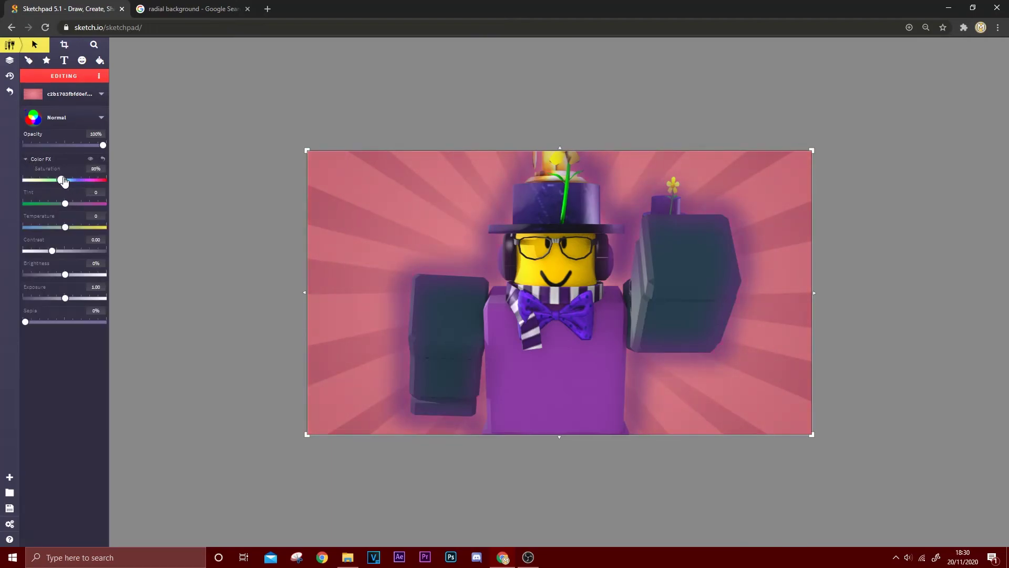
{"action": "left_click_drag", "start_coordinate": [90, 205], "coordinate": [37, 180]}
{"action": "left_click_drag", "start_coordinate": [67, 227], "coordinate": [39, 227]}
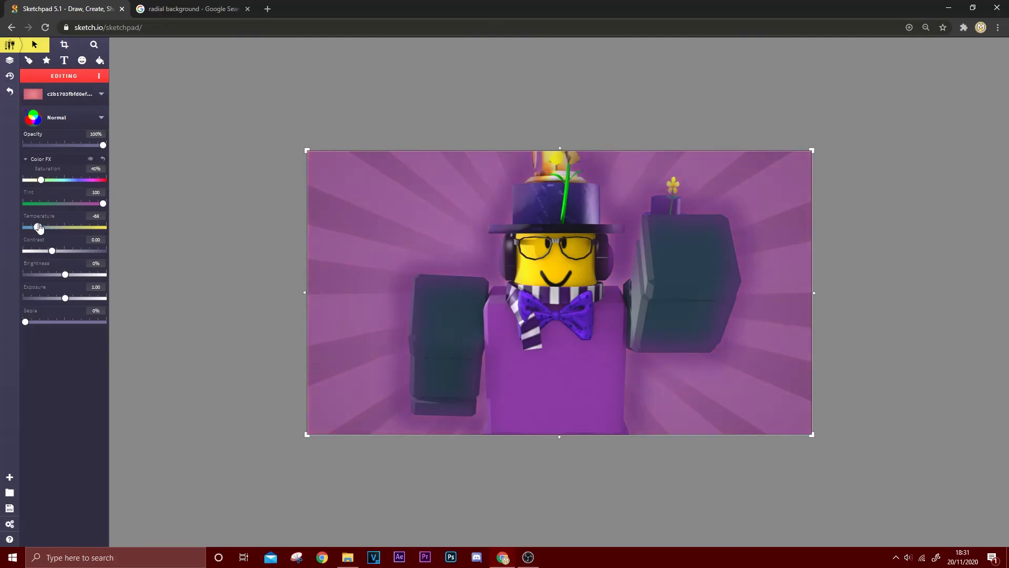
{"action": "left_click", "coordinate": [207, 90]}
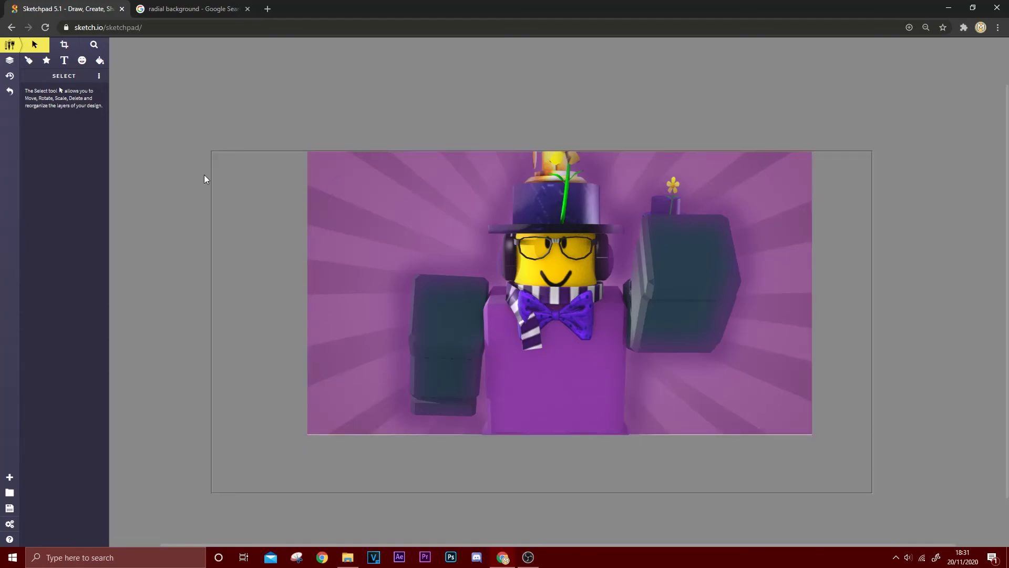
Choose the Rectangle shape and set its fill to 0% opacity
{"action": "left_click", "coordinate": [29, 60]}
{"action": "left_click", "coordinate": [63, 83]}
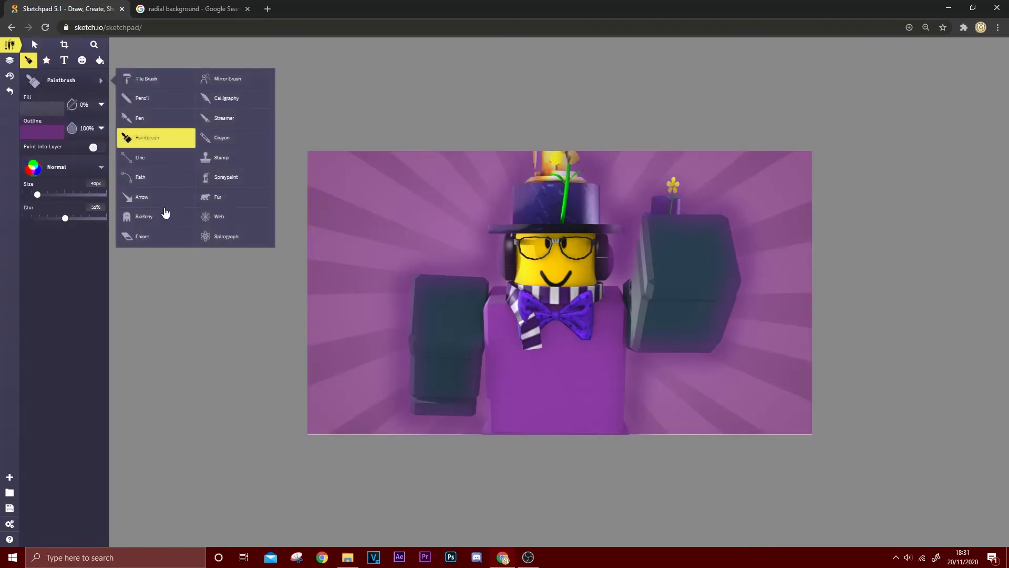
{"action": "left_click", "coordinate": [47, 62]}
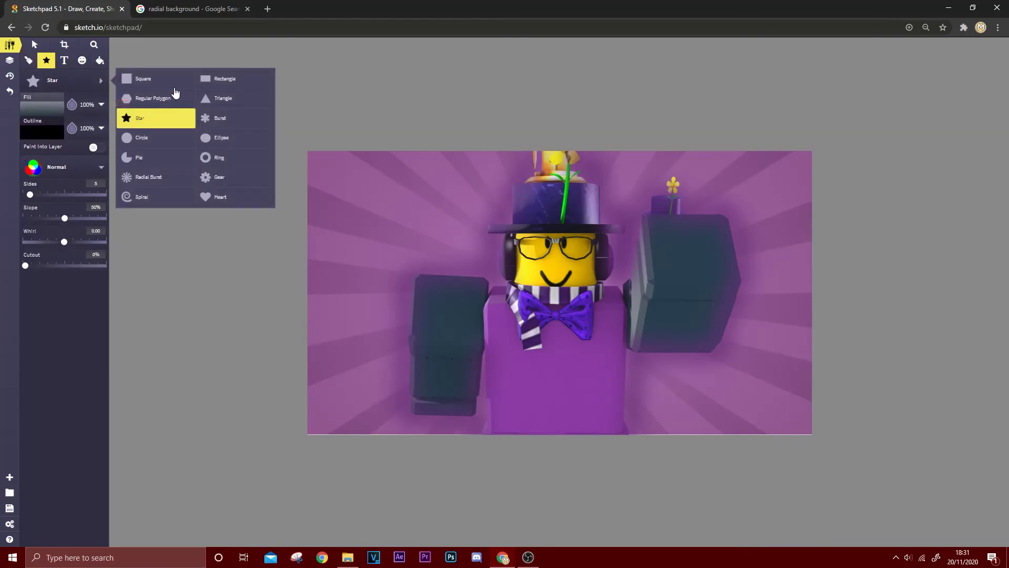
{"action": "left_click", "coordinate": [165, 98]}
{"action": "left_click", "coordinate": [67, 113]}
{"action": "left_click", "coordinate": [128, 102]}
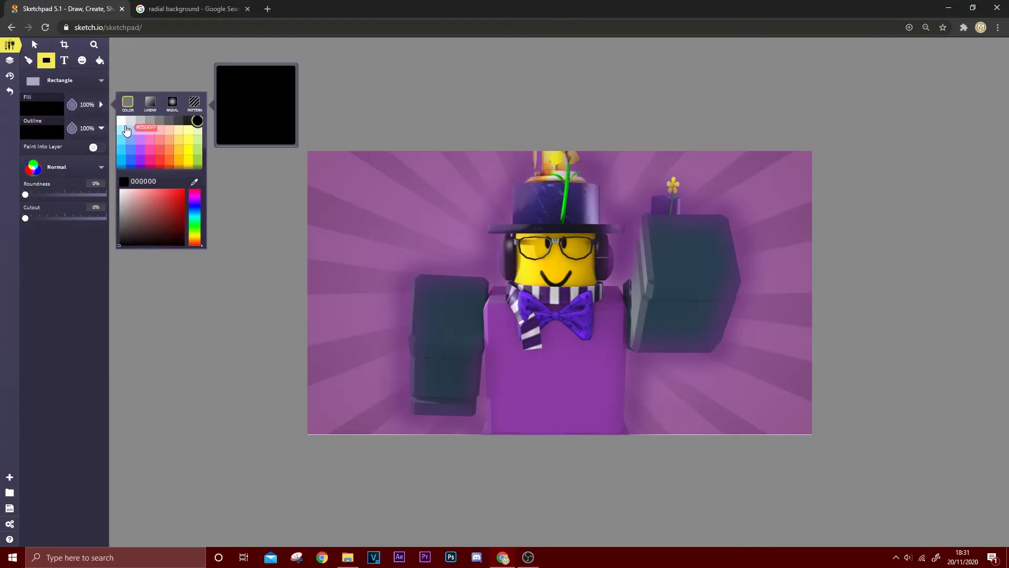
{"action": "left_click", "coordinate": [122, 122]}
{"action": "left_click", "coordinate": [72, 105]}
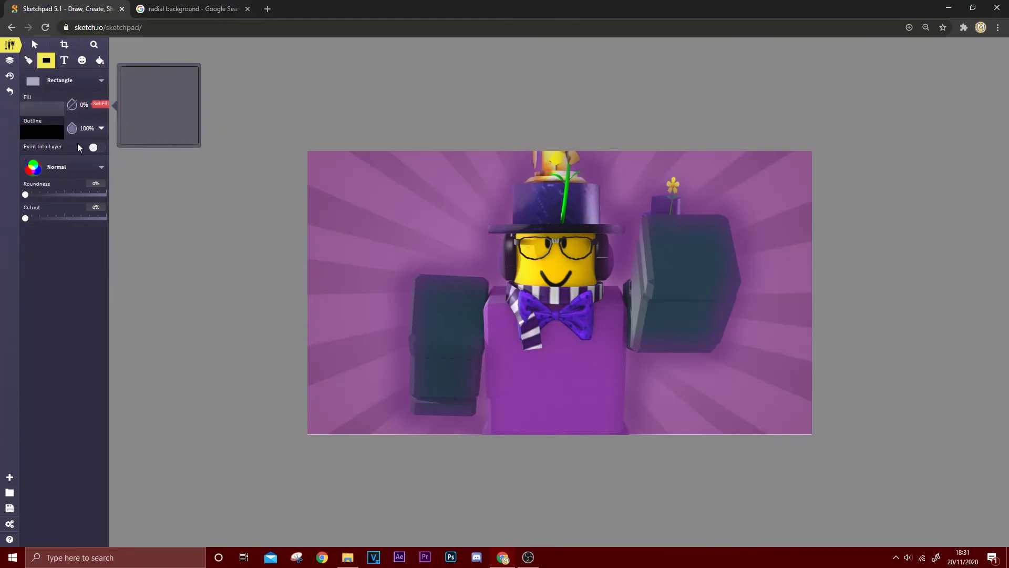
Draw a white-outlined rectangle frame with 87% cutout across most of the canvas
{"action": "left_click_drag", "start_coordinate": [26, 219], "coordinate": [102, 219]}
{"action": "left_click", "coordinate": [51, 129]}
{"action": "left_click_drag", "start_coordinate": [123, 288], "coordinate": [138, 292]}
{"action": "left_click_drag", "start_coordinate": [148, 226], "coordinate": [117, 211]}
{"action": "mouse_move", "coordinate": [324, 170]}
{"action": "left_mouse_down"}
{"action": "mouse_move", "coordinate": [632, 330]}
{"action": "mouse_move", "coordinate": [787, 439]}
{"action": "mouse_move", "coordinate": [814, 434]}
{"action": "left_mouse_up"}
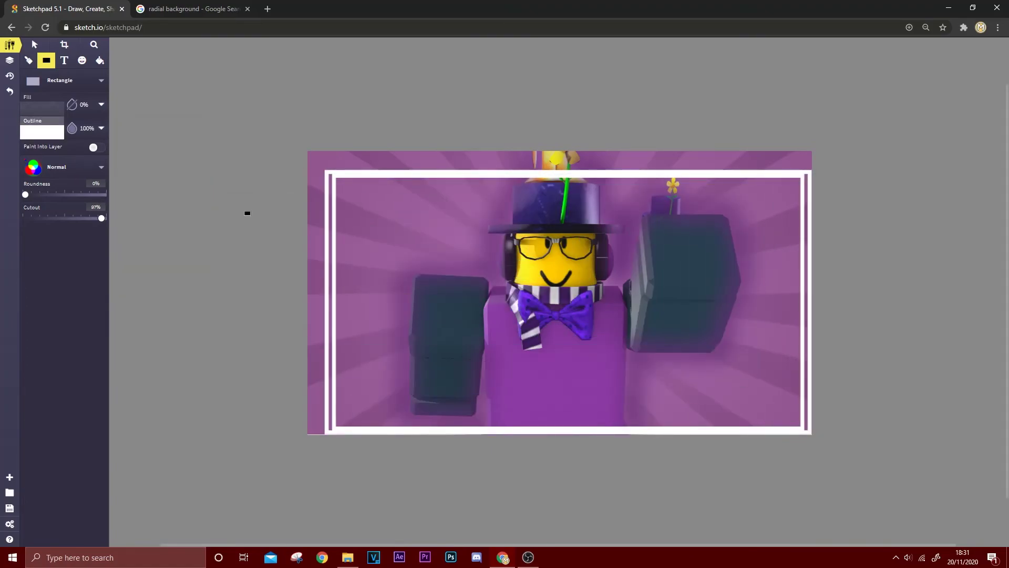
Stretch the white frame's left and top sides out to the canvas edges
{"action": "key", "text": "v"}
{"action": "left_click", "coordinate": [327, 222]}
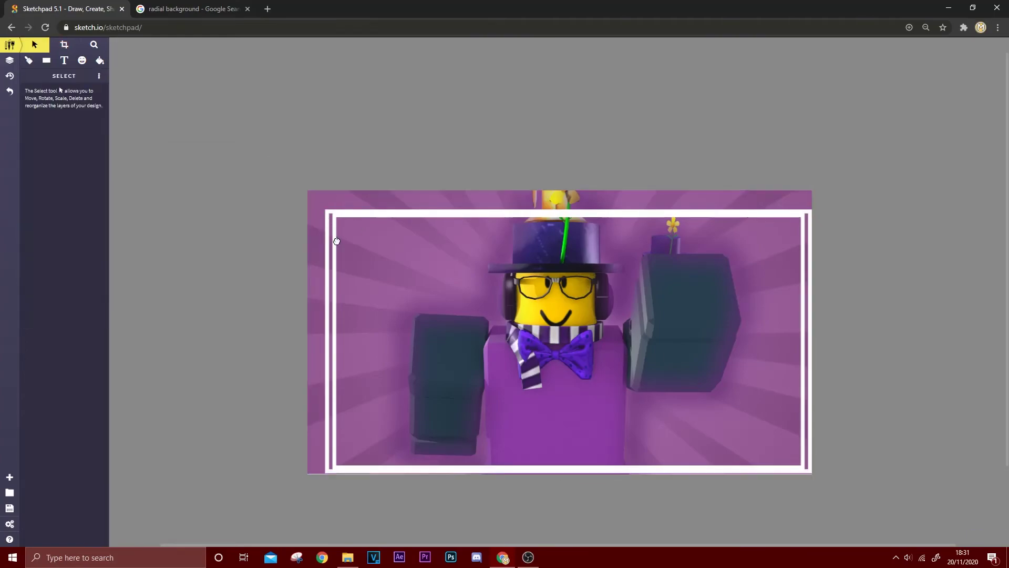
{"action": "left_click_drag", "start_coordinate": [323, 341], "coordinate": [309, 341]}
{"action": "left_click_drag", "start_coordinate": [560, 209], "coordinate": [558, 191]}
{"action": "left_click", "coordinate": [583, 137]}
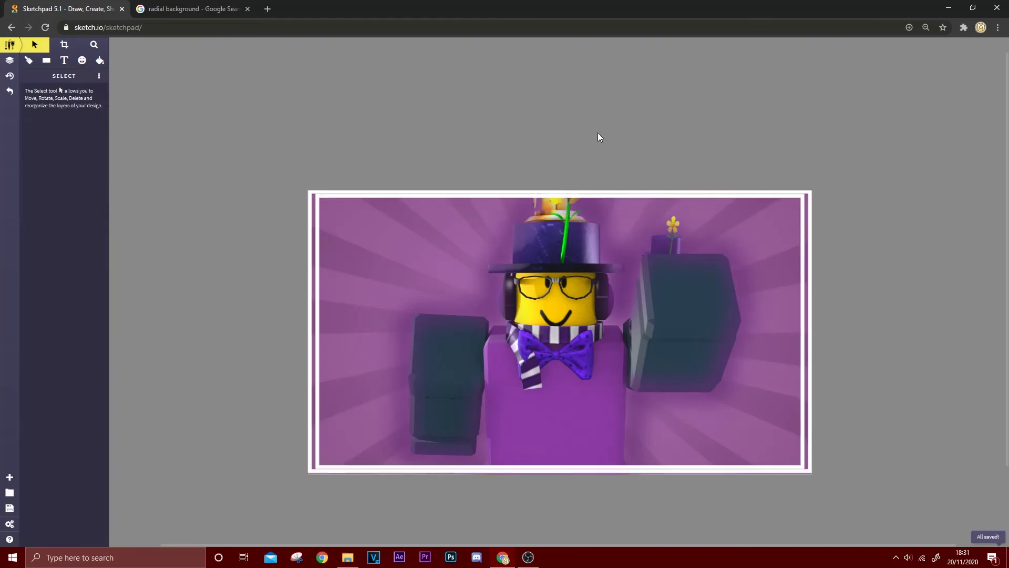
Extend the white frame's lower side to meet the bottom edge of the canvas
{"action": "left_click", "coordinate": [319, 317]}
{"action": "left_click", "coordinate": [332, 355]}
{"action": "left_click", "coordinate": [332, 355]}
{"action": "left_click", "coordinate": [471, 386]}
{"action": "left_click", "coordinate": [358, 360]}
{"action": "left_click", "coordinate": [380, 342]}
{"action": "left_click", "coordinate": [318, 356]}
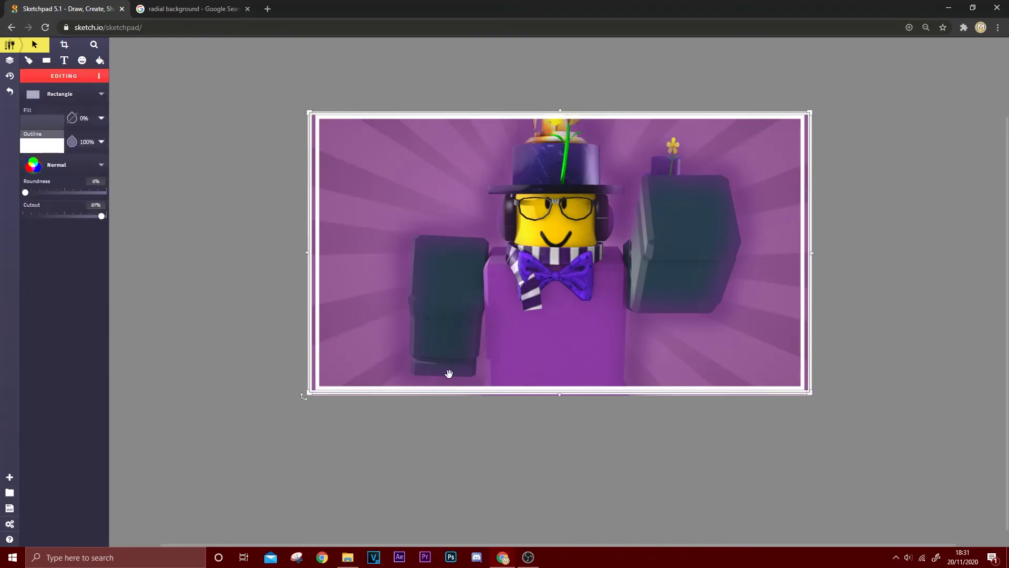
{"action": "left_click", "coordinate": [911, 302]}
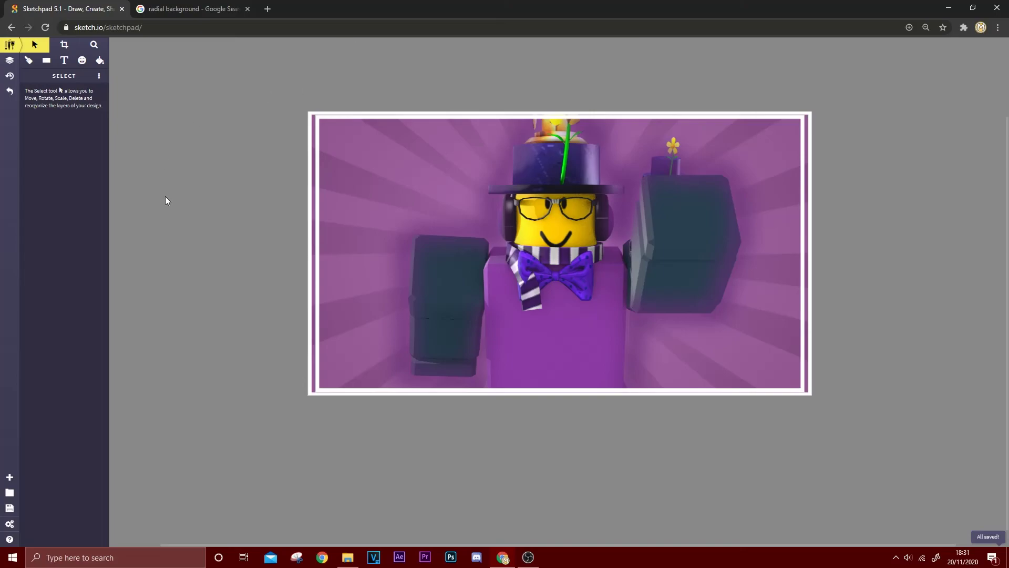
Increase the white frame's cutout until its double outline merges into one thick border
{"action": "left_click", "coordinate": [313, 217]}
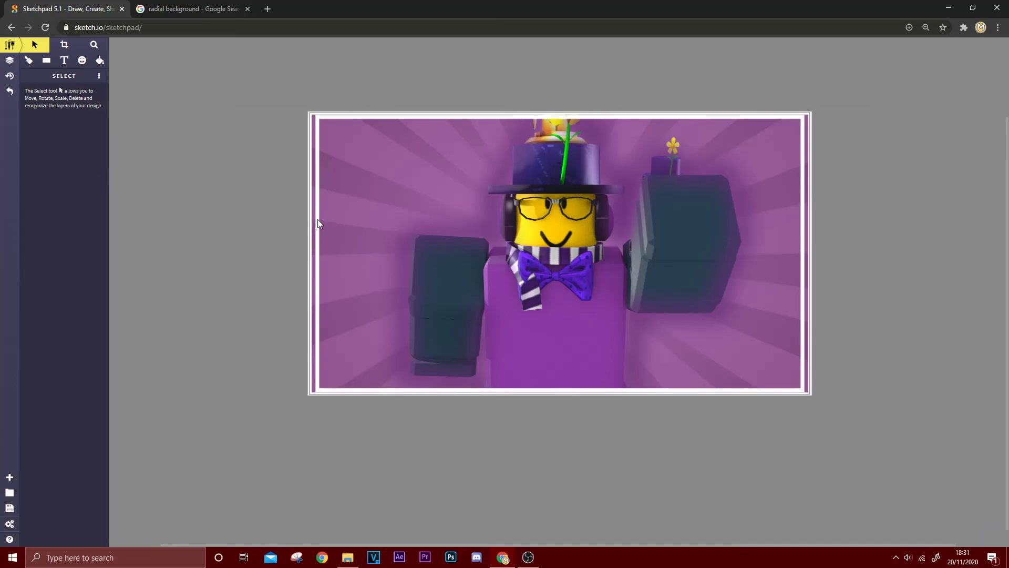
{"action": "mouse_move", "coordinate": [99, 220]}
{"action": "left_mouse_down"}
{"action": "mouse_move", "coordinate": [163, 221]}
{"action": "mouse_move", "coordinate": [102, 214]}
{"action": "left_mouse_up"}
{"action": "left_click", "coordinate": [249, 118]}
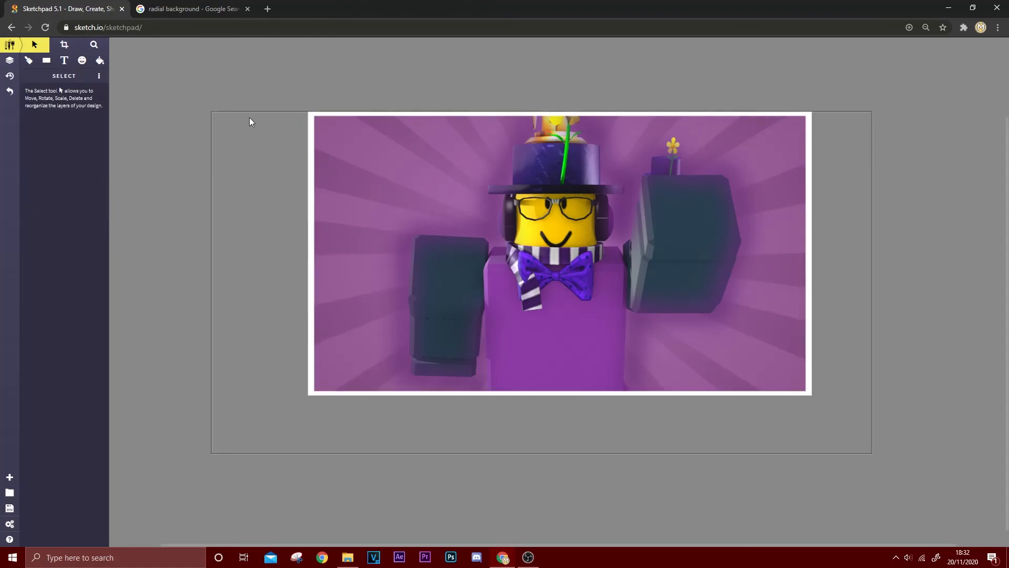
Export the finished drawing as a PNG at 72 DPI and 1.0x scale
{"action": "scroll", "coordinate": [897, 135], "scroll_direction": "up", "scroll_amount": 1}
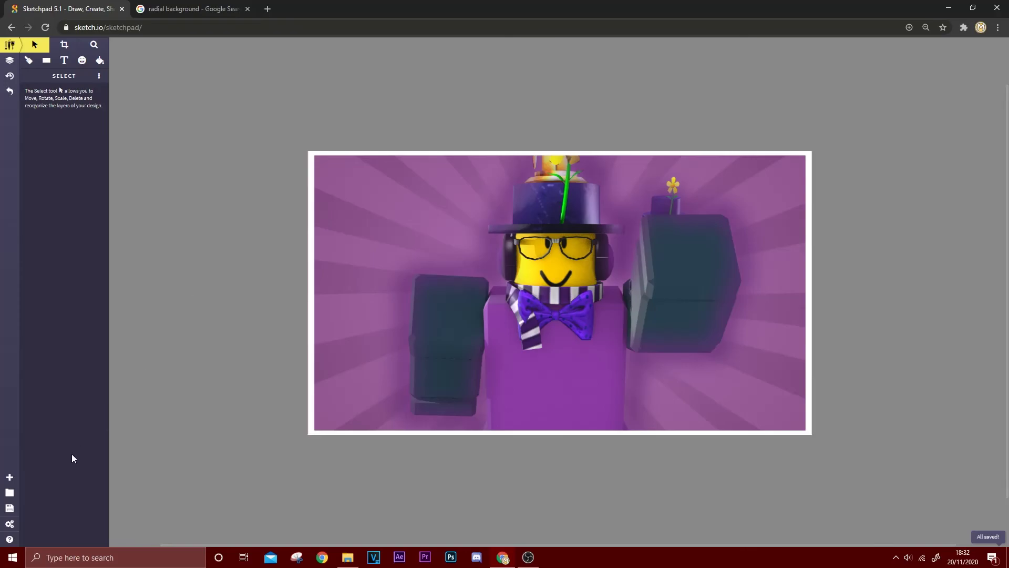
{"action": "left_click", "coordinate": [11, 509]}
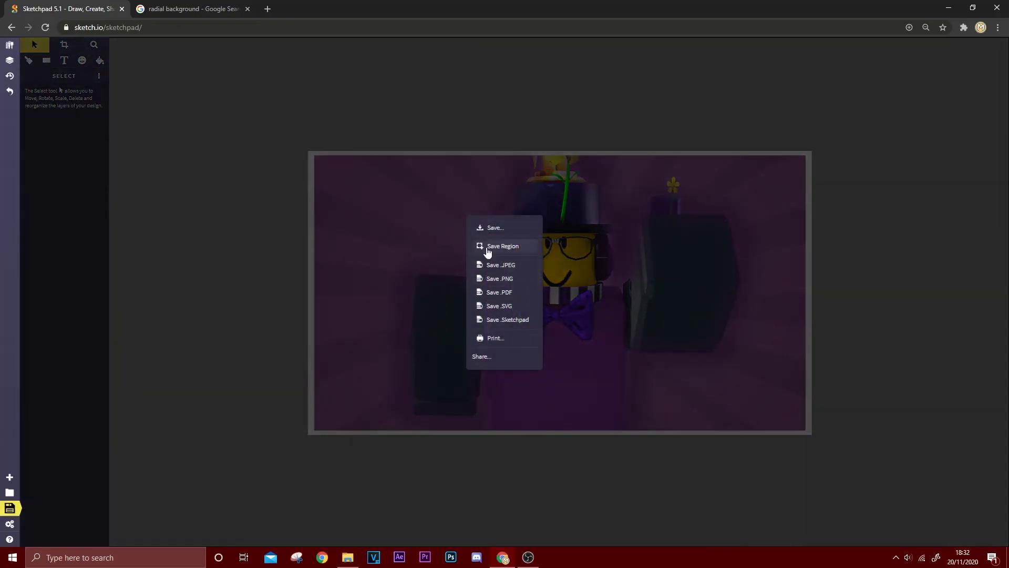
{"action": "left_click", "coordinate": [501, 226]}
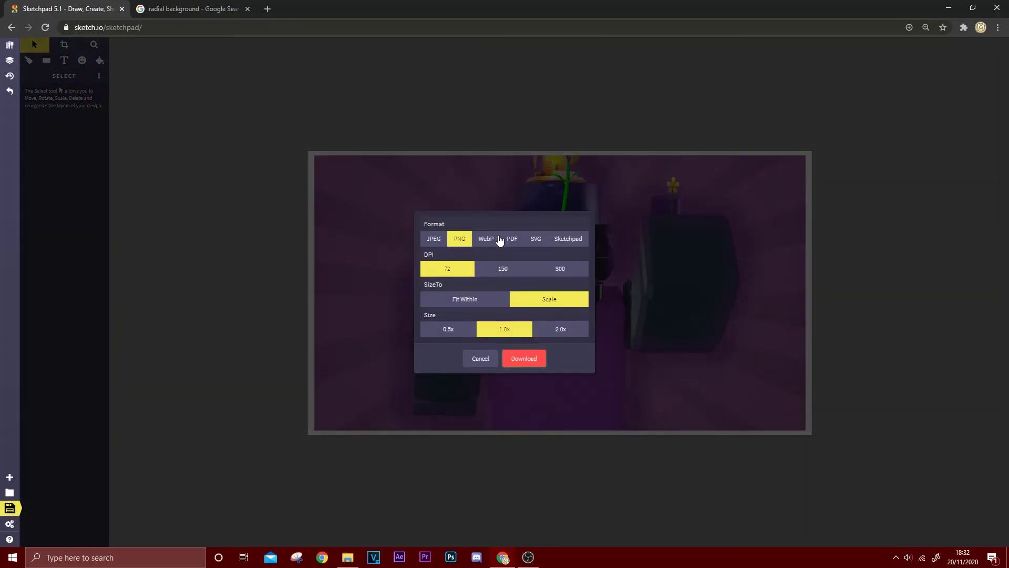
{"action": "left_click", "coordinate": [522, 359]}
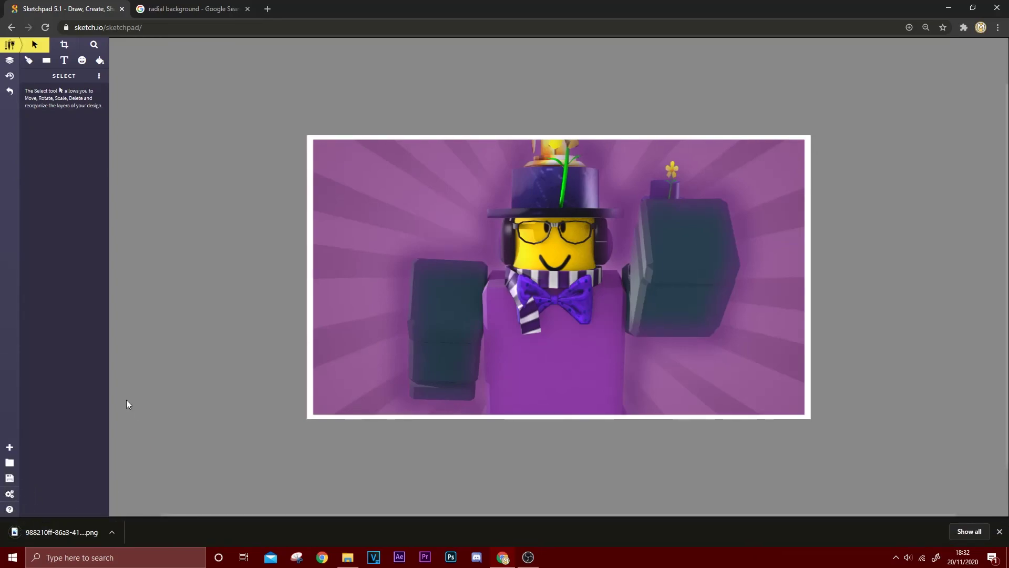